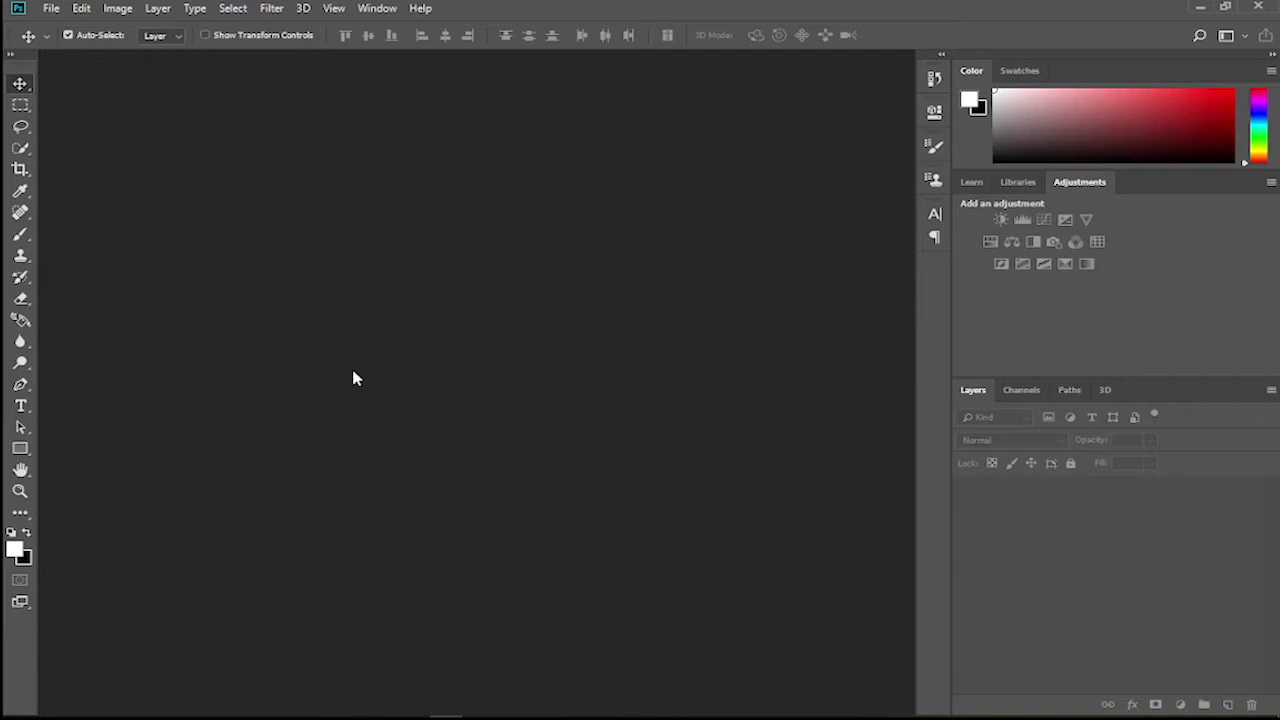
# Step: Open birds-6305827_1920.jpg from the Remove Any Object in Photoshop folder
pyautogui.click(45, 10)
pyautogui.click(66, 43)
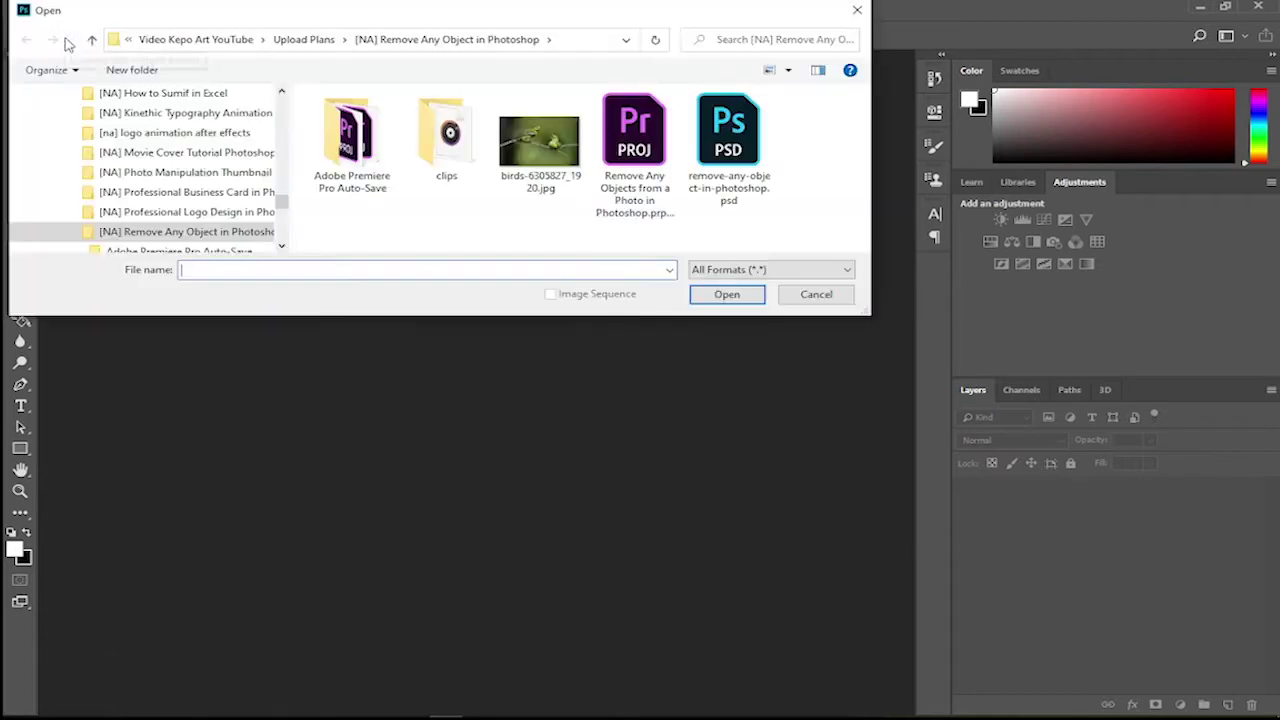
pyautogui.moveTo(286, 207); pyautogui.dragTo(282, 104)
pyautogui.click(545, 165)
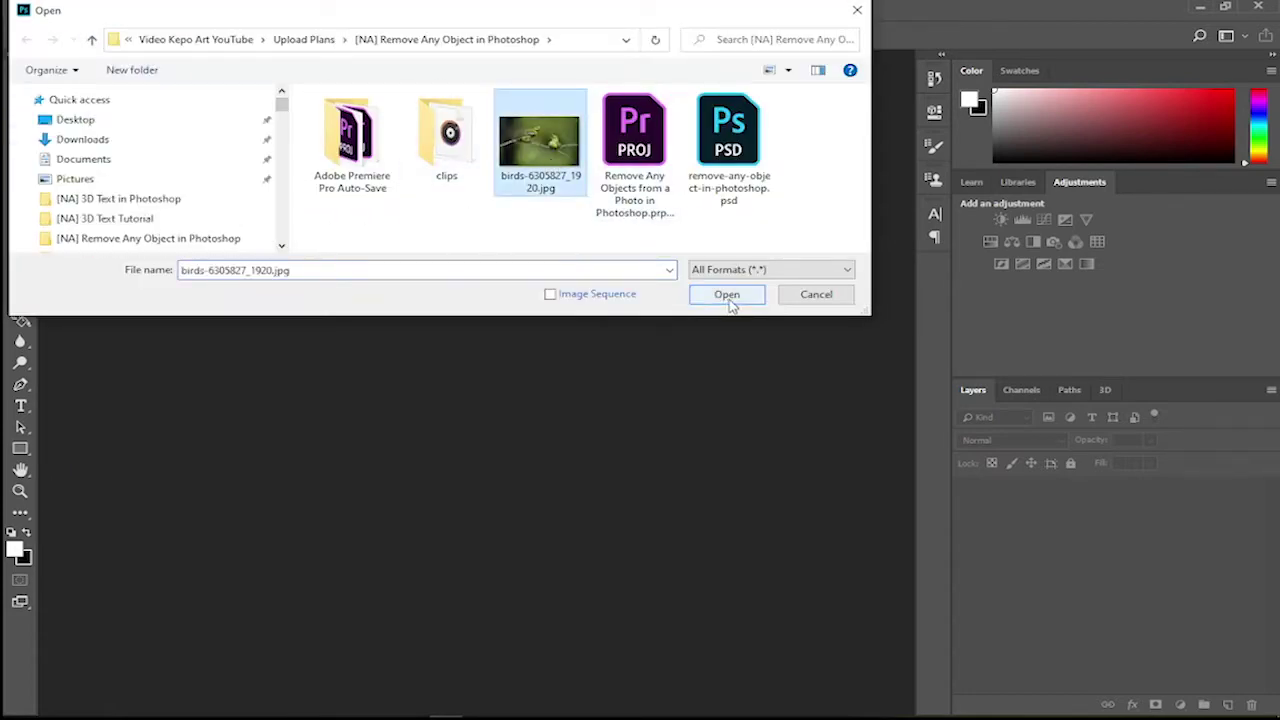
pyautogui.click(729, 295)
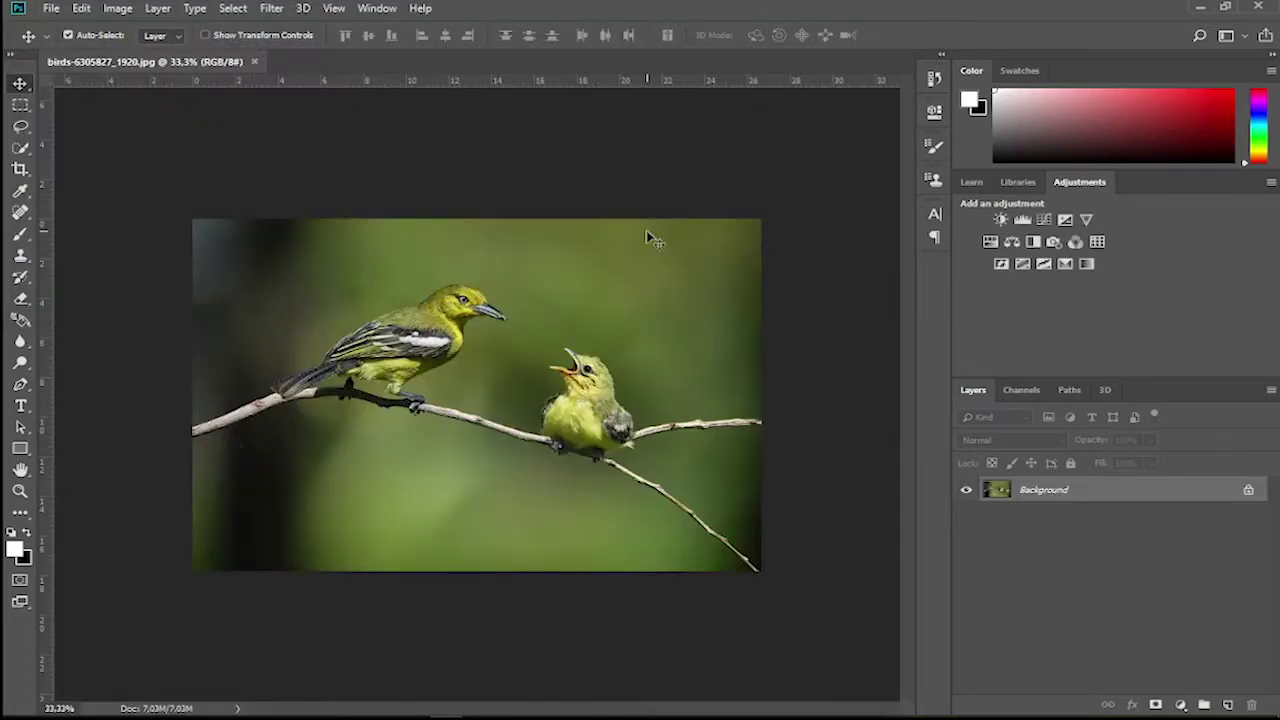
# Step: Duplicate the Background onto Layer 1 and look through the lasso tool variants
pyautogui.hotkey('ctrl', 'j')
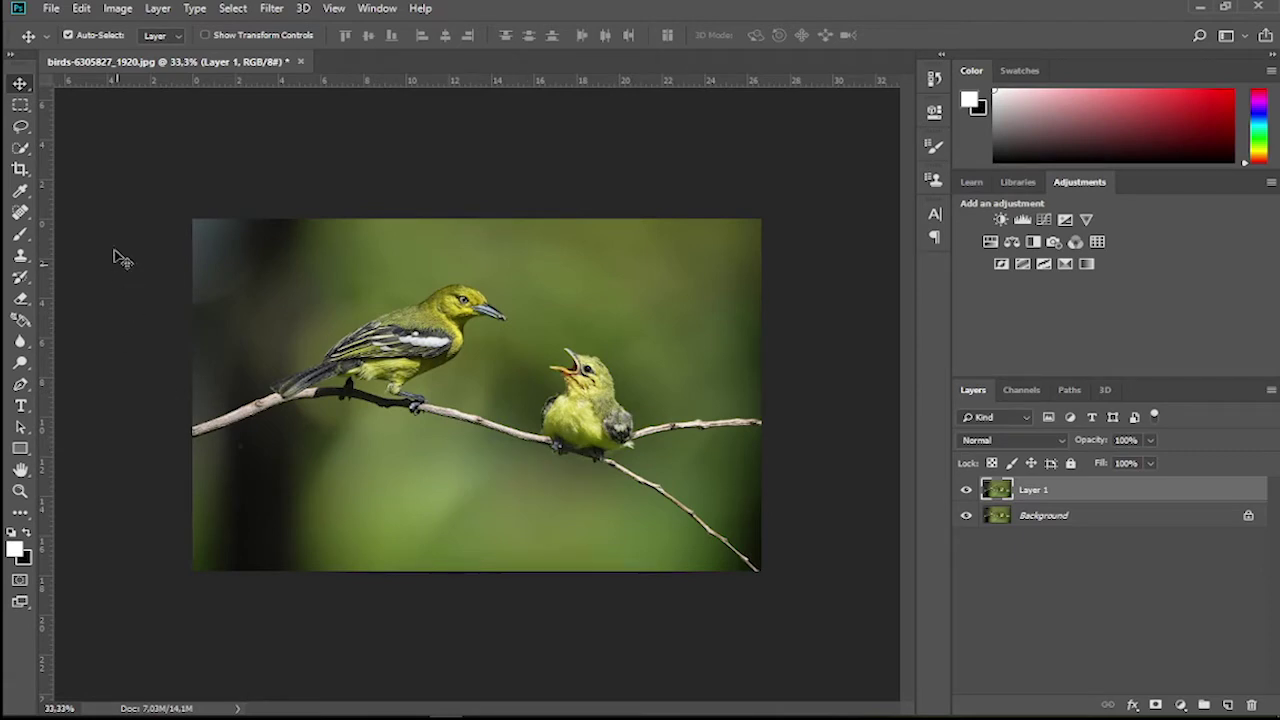
pyautogui.click(20, 126)
pyautogui.click(86, 131)
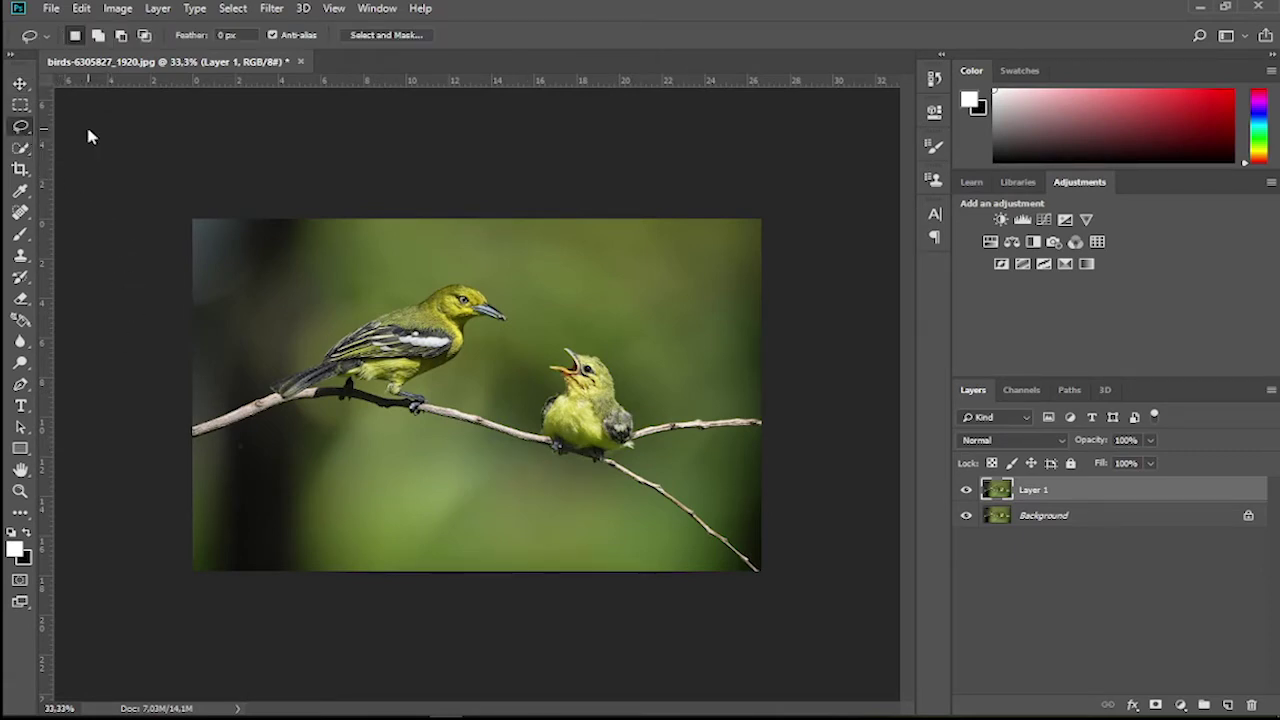
pyautogui.click(20, 126)
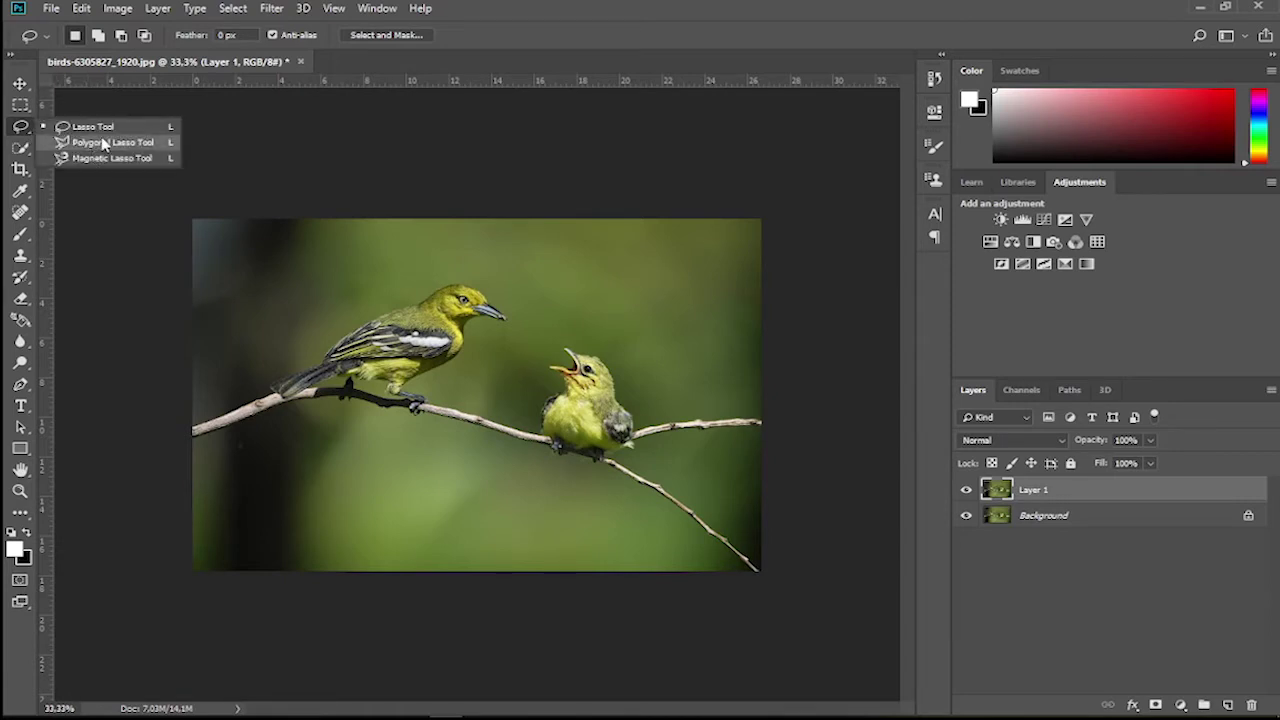
pyautogui.click(20, 105)
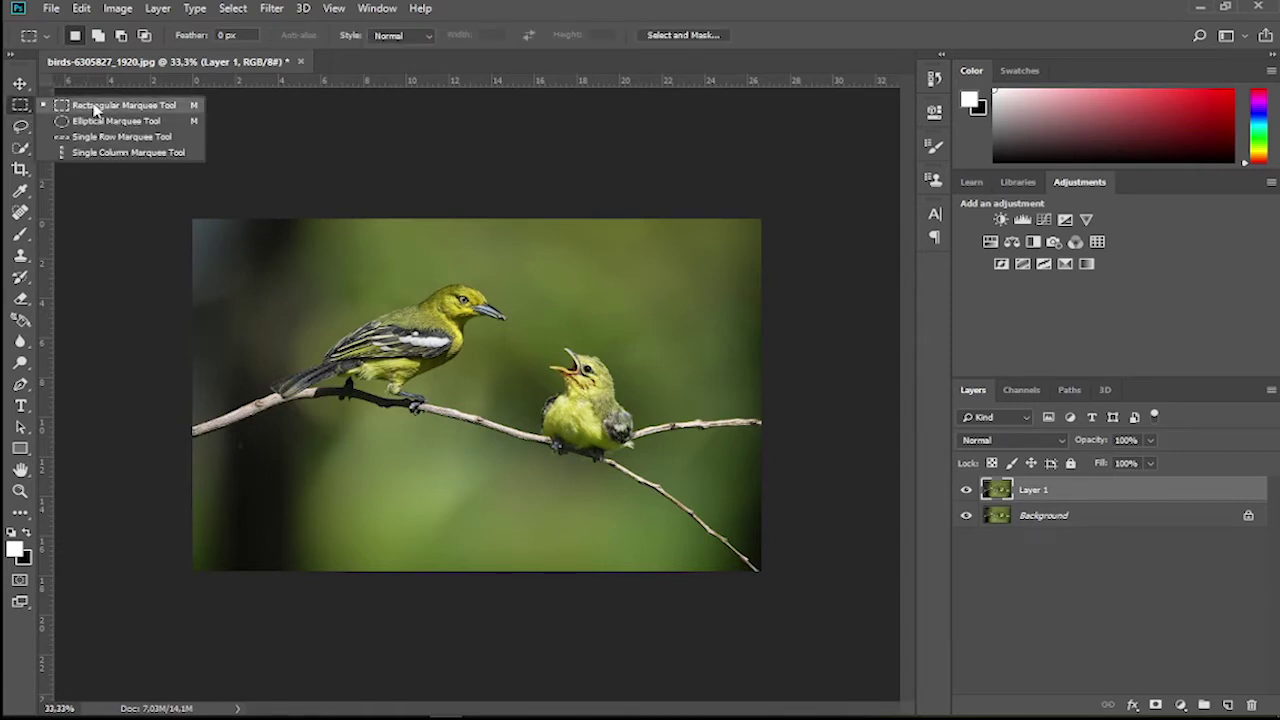
# Step: Draw a freehand Lasso selection around the small chick
pyautogui.click(20, 126)
pyautogui.click(60, 127)
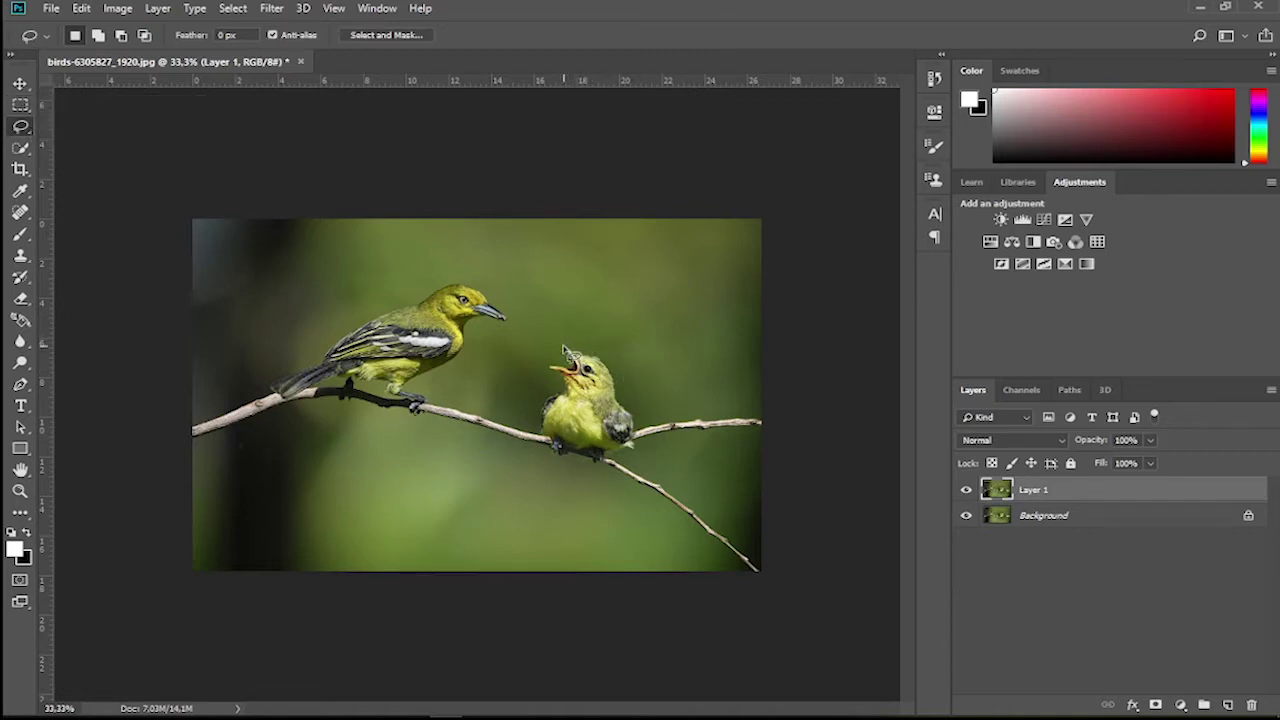
pyautogui.moveTo(566, 347)
pyautogui.mouseDown()
pyautogui.moveTo(640, 455)
pyautogui.moveTo(614, 470)
pyautogui.moveTo(552, 462)
pyautogui.moveTo(537, 416)
pyautogui.moveTo(566, 349)
pyautogui.mouseUp()
pyautogui.click(80, 9)
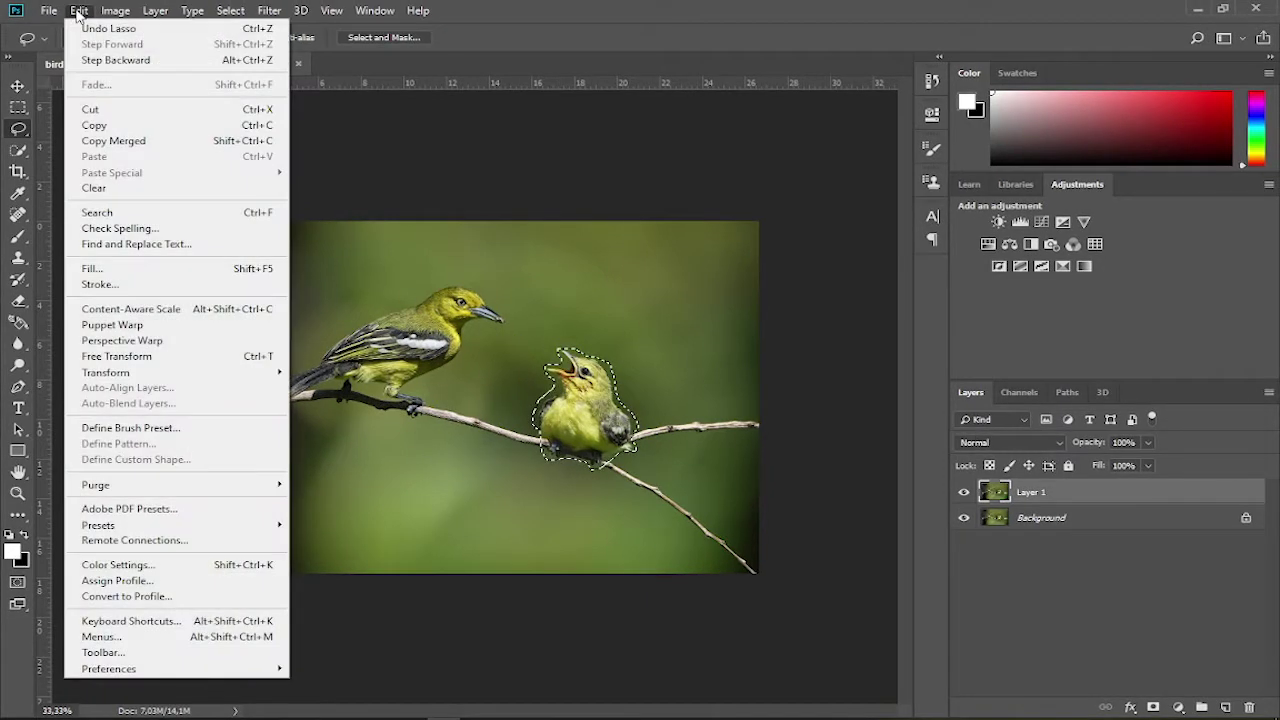
# Step: Fill the chick selection with Content-Aware contents, Normal mode, 100% opacity
pyautogui.click(101, 266)
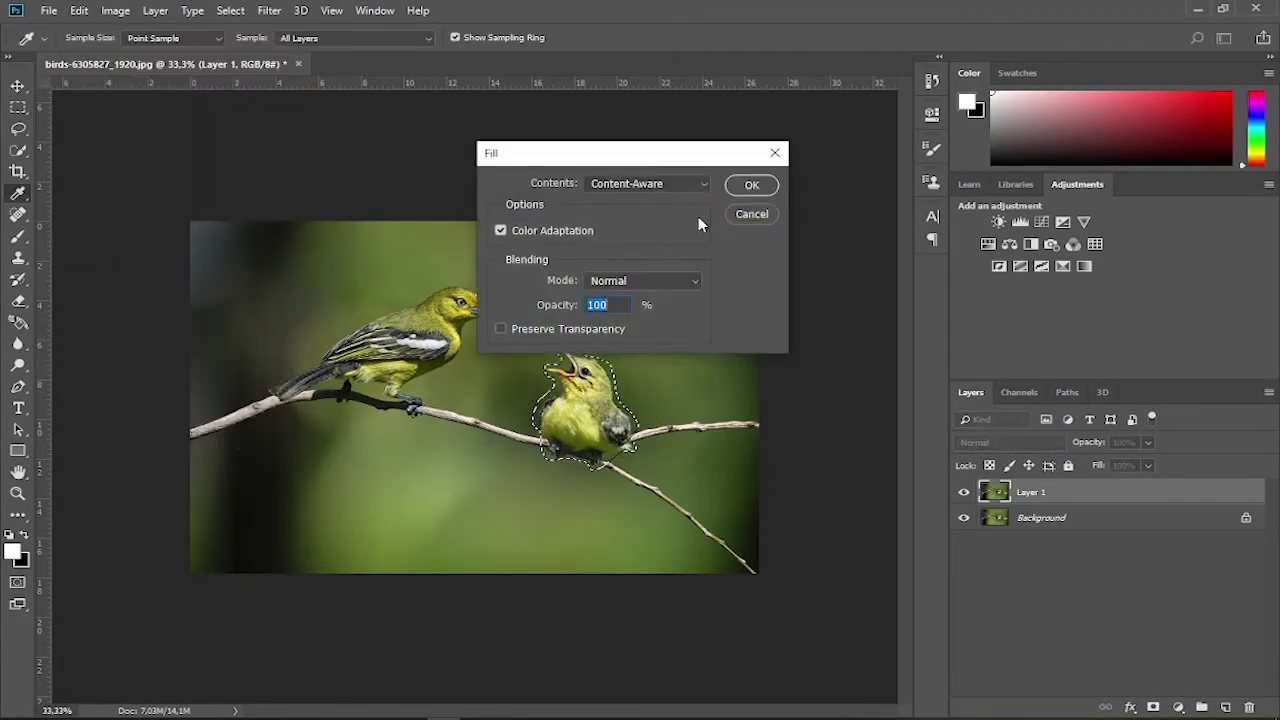
pyautogui.click(703, 185)
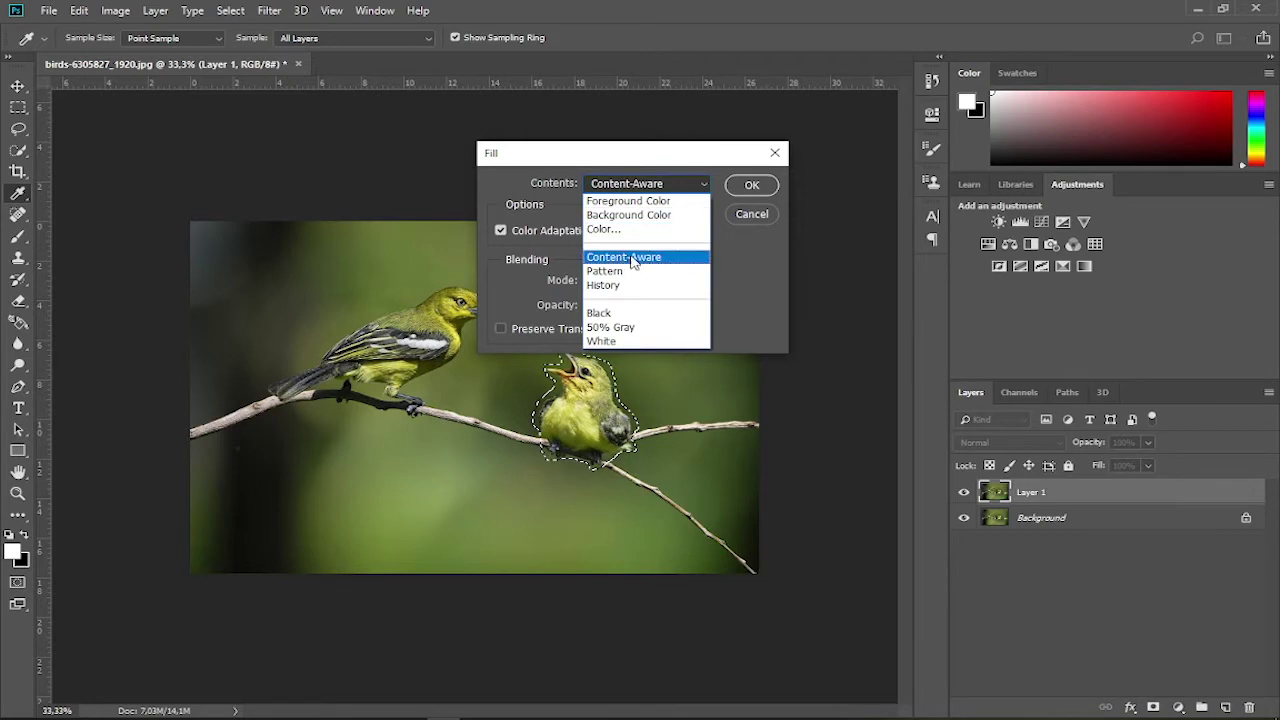
pyautogui.click(648, 258)
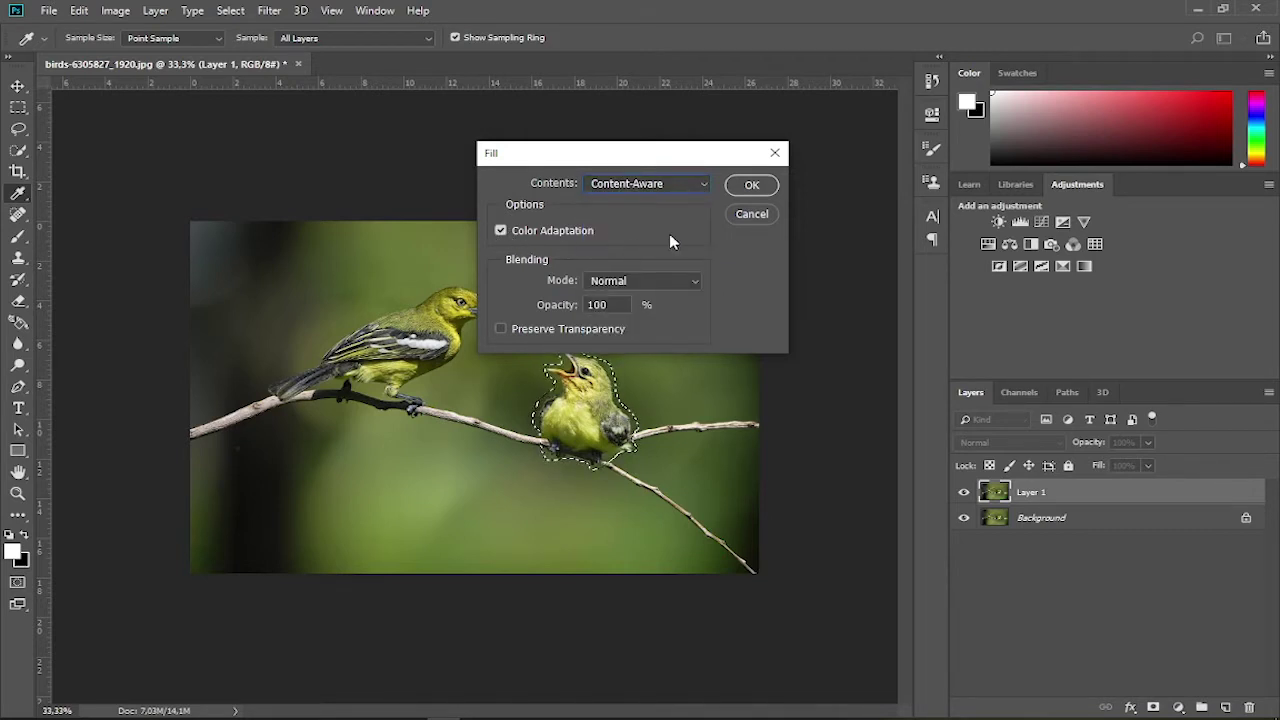
pyautogui.click(652, 281)
pyautogui.scroll(-2, 660, 288)
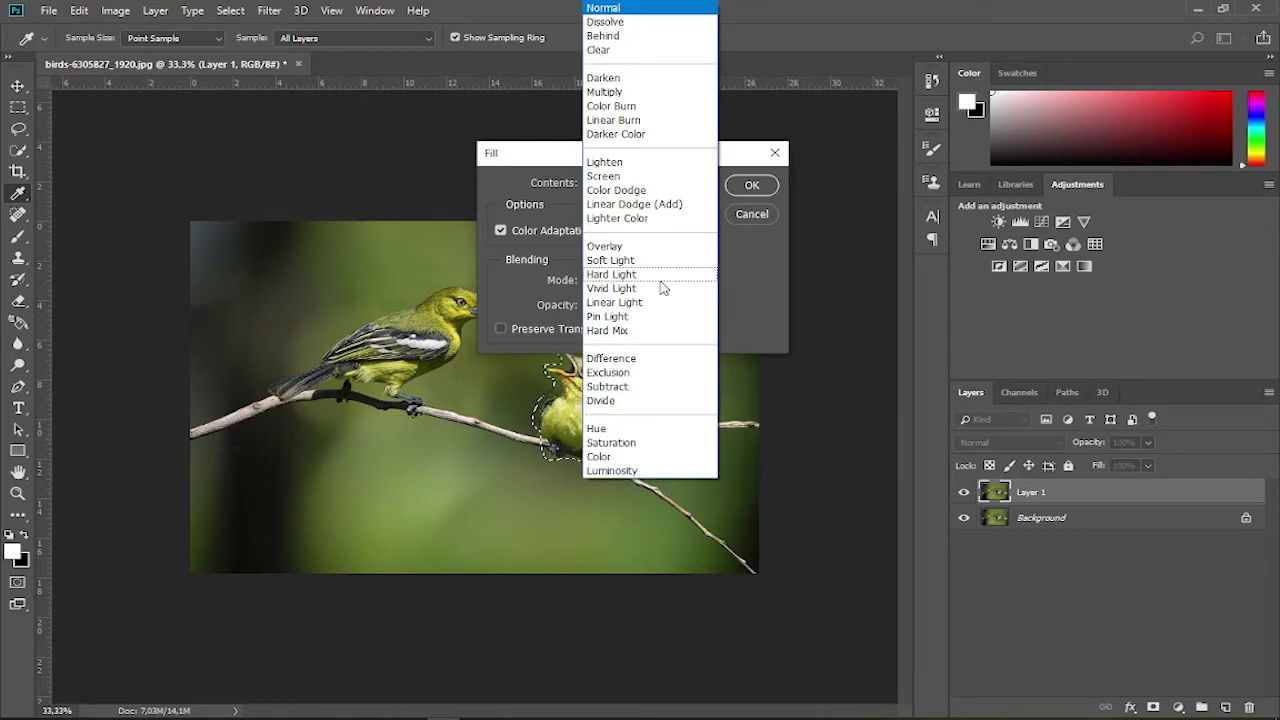
pyautogui.click(637, 10)
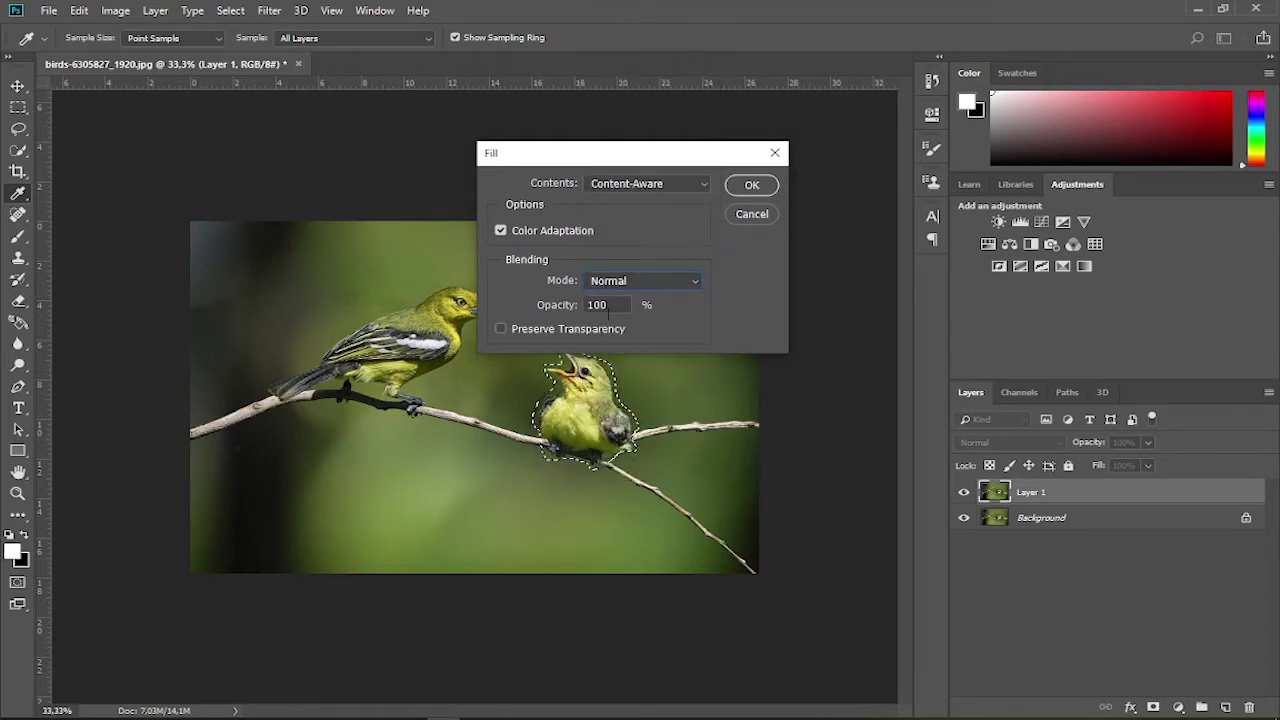
pyautogui.click(752, 185)
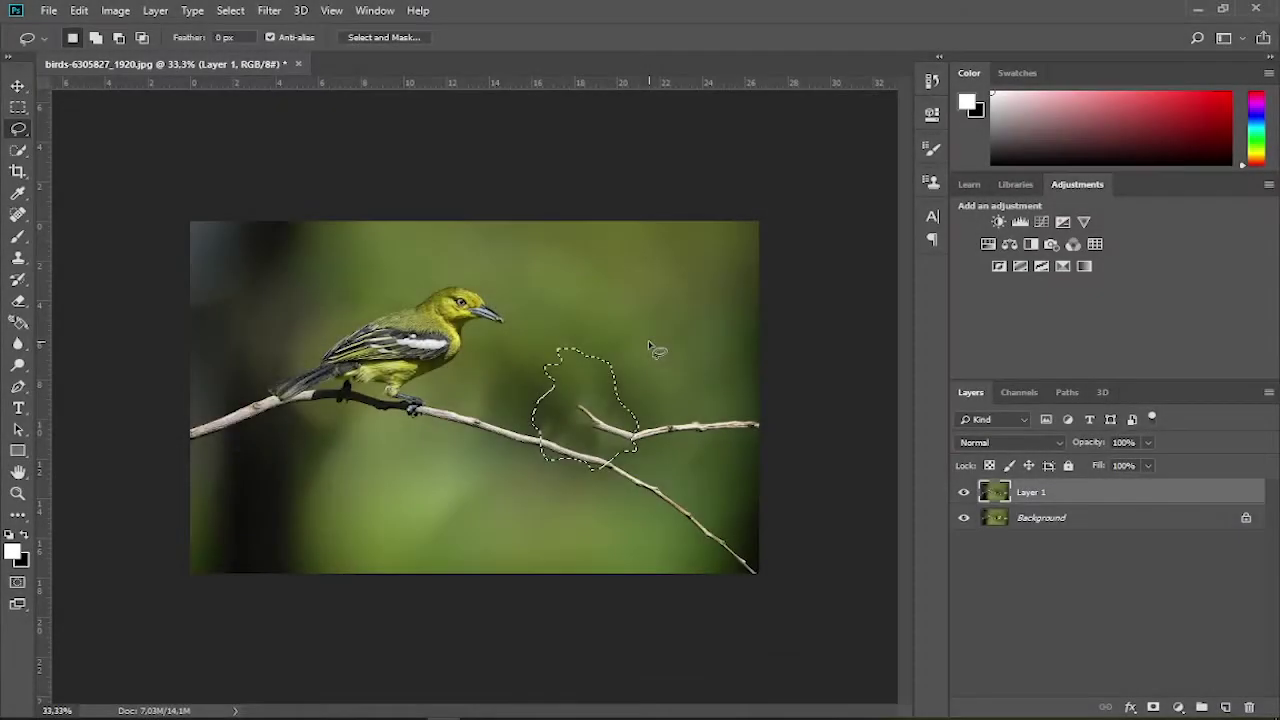
# Step: Deselect and set up the Healing Brush Tool at size 70
pyautogui.hotkey('ctrl', 'd')
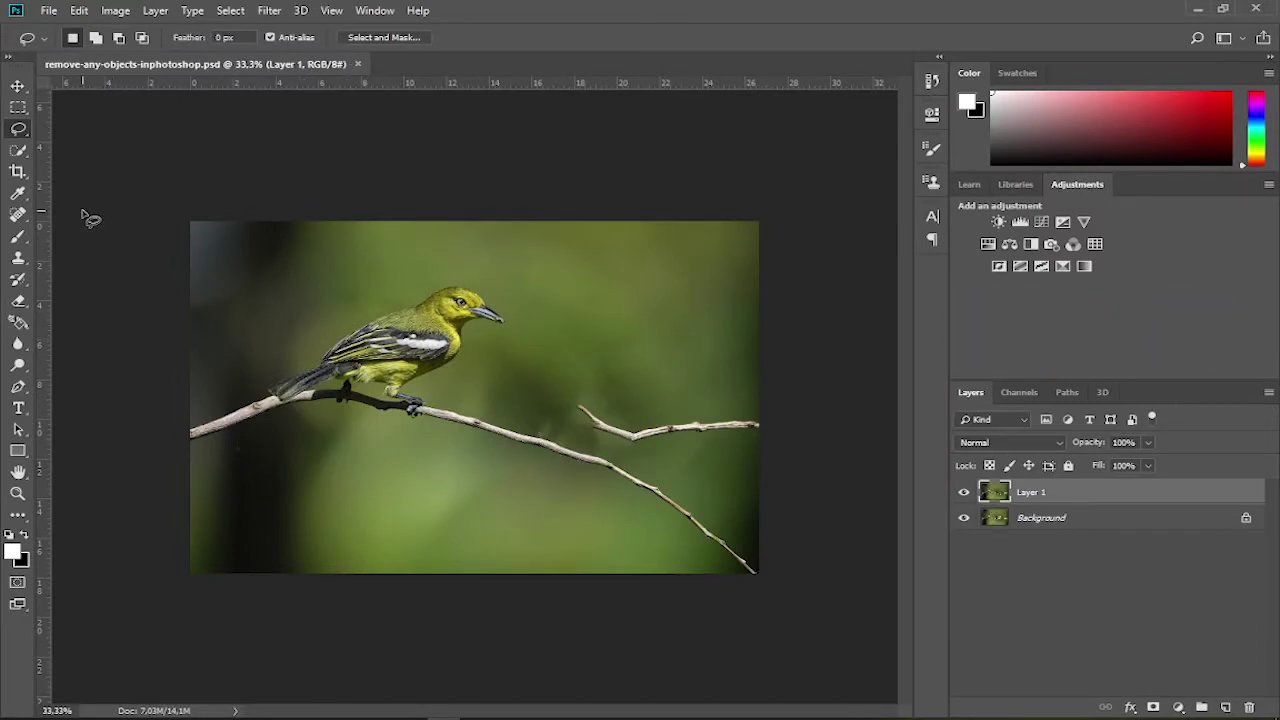
pyautogui.click(18, 216)
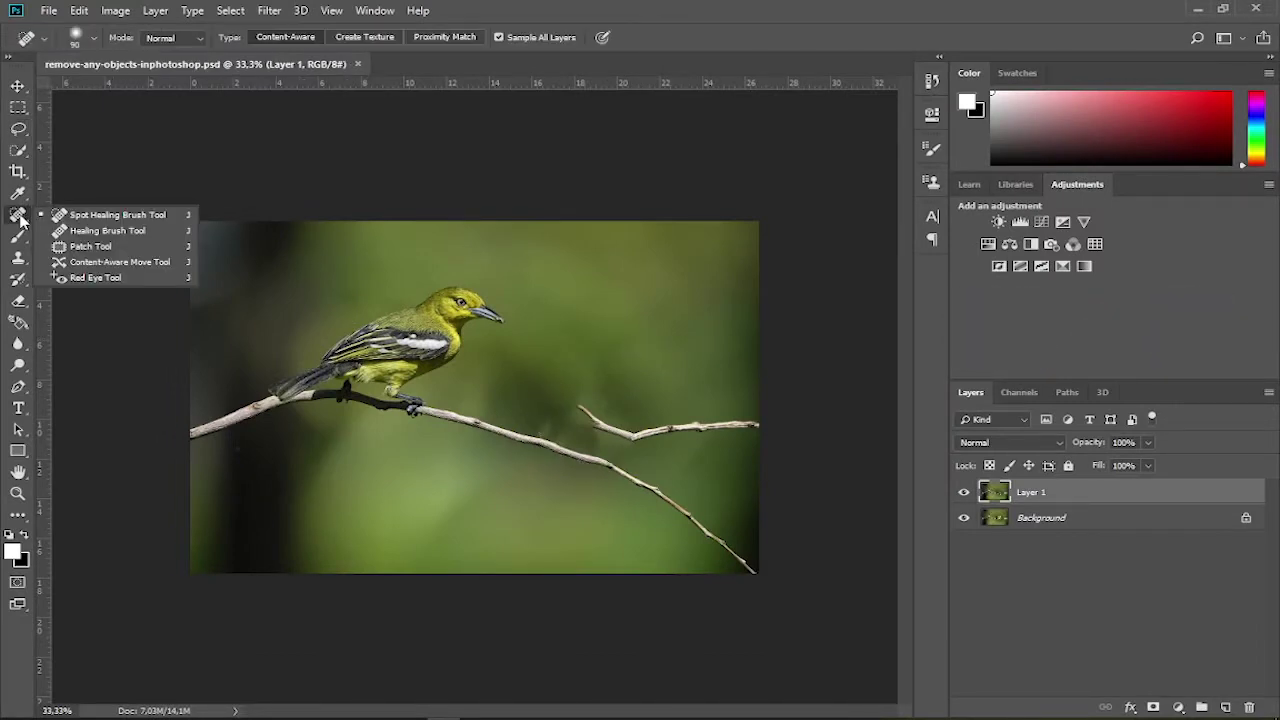
pyautogui.click(82, 230)
pyautogui.press(']')
pyautogui.press(']')
pyautogui.press(']')
pyautogui.press(']')
pyautogui.press(']')
pyautogui.press(']')
pyautogui.press(']')
pyautogui.press(']')
pyautogui.press(']')
pyautogui.press(']')
pyautogui.press('[')
pyautogui.press('[')
pyautogui.press('[')
pyautogui.press('[')
pyautogui.press(']')
pyautogui.press(']')
pyautogui.press('[')
pyautogui.press('[')
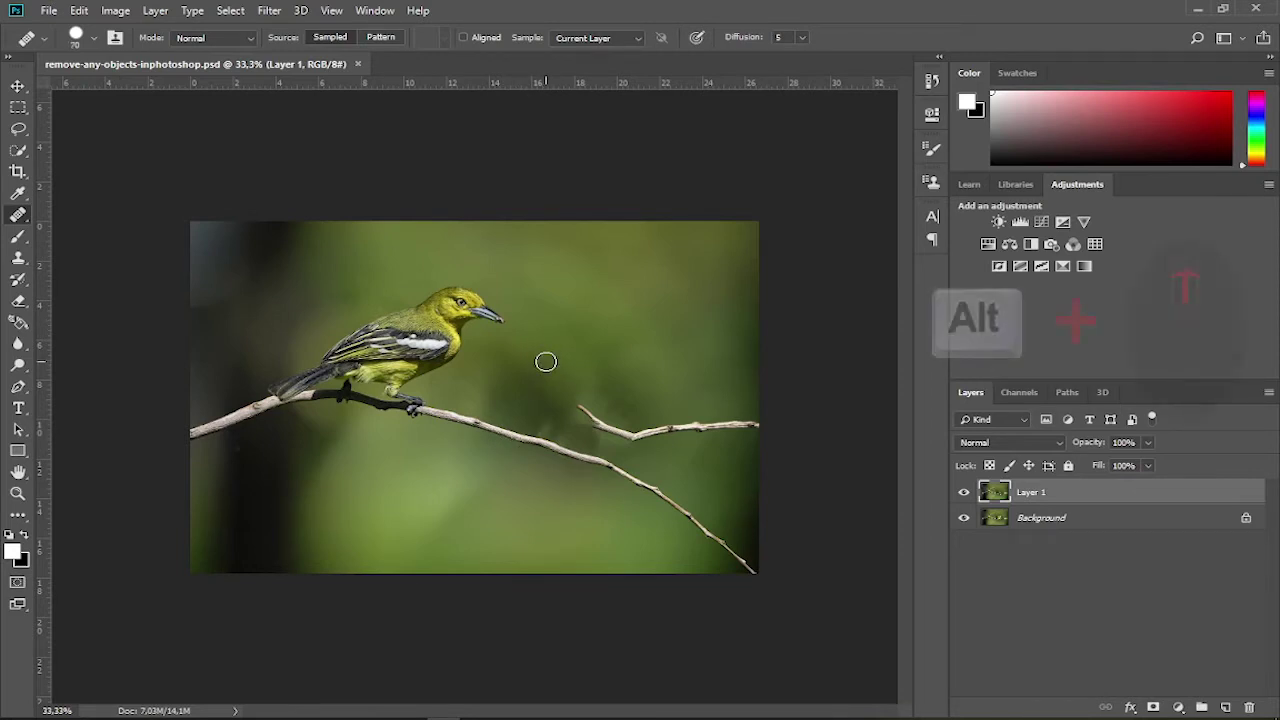
# Step: Zoom in and Alt-click the lower branch as the healing source
pyautogui.keyDown('alt'); pyautogui.click(644, 373); pyautogui.keyUp('alt')
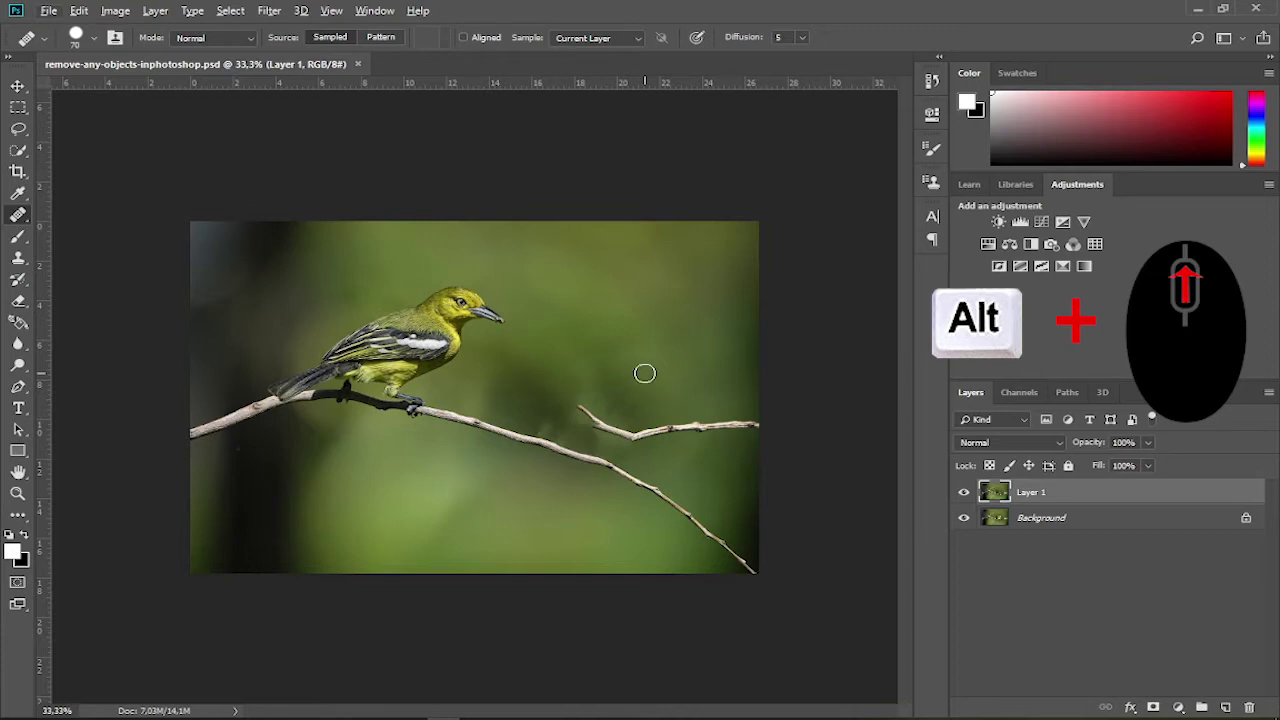
pyautogui.scroll(1, 644, 373)
pyautogui.scroll(1, 644, 373)
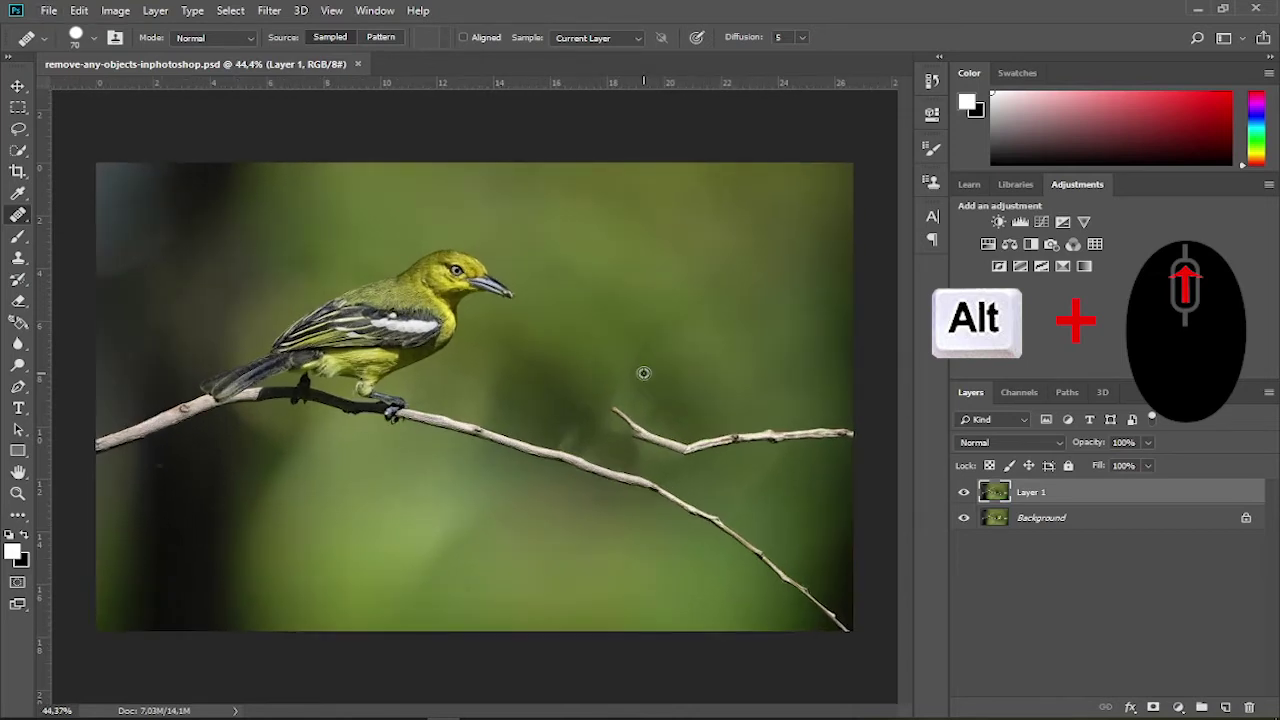
pyautogui.scroll(2, 644, 373)
pyautogui.scroll(1, 644, 373)
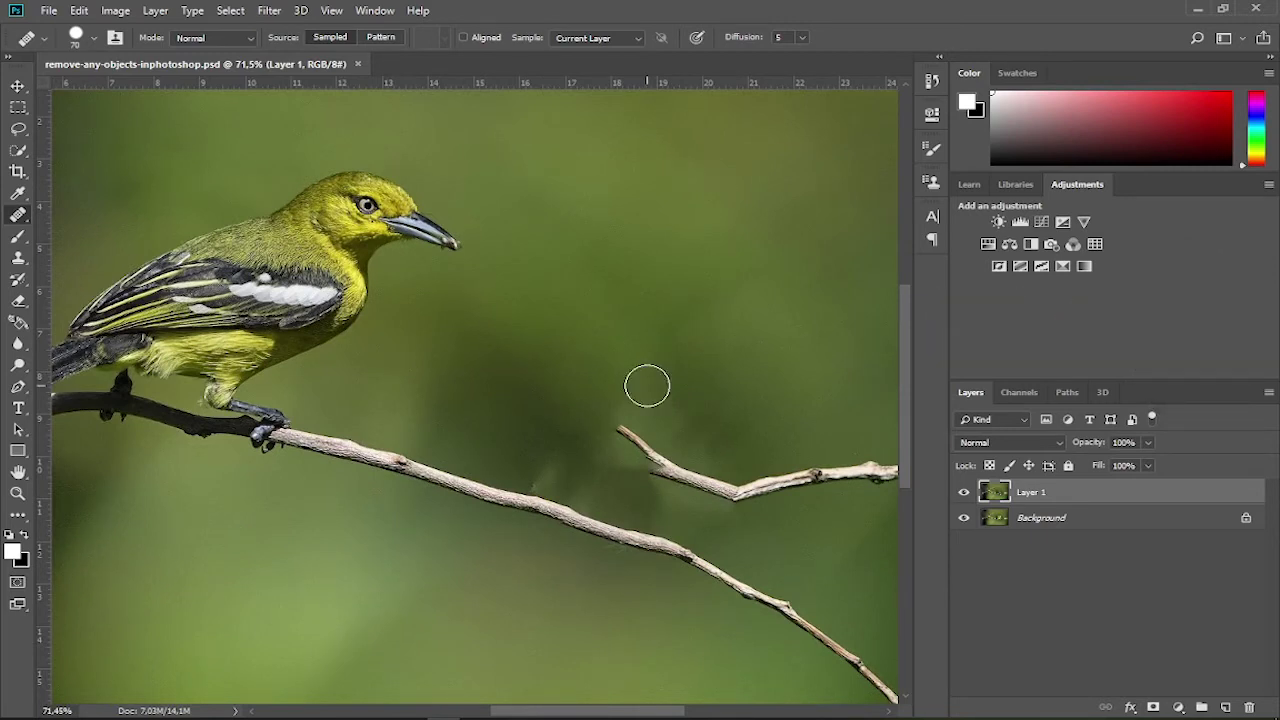
pyautogui.press('alt')
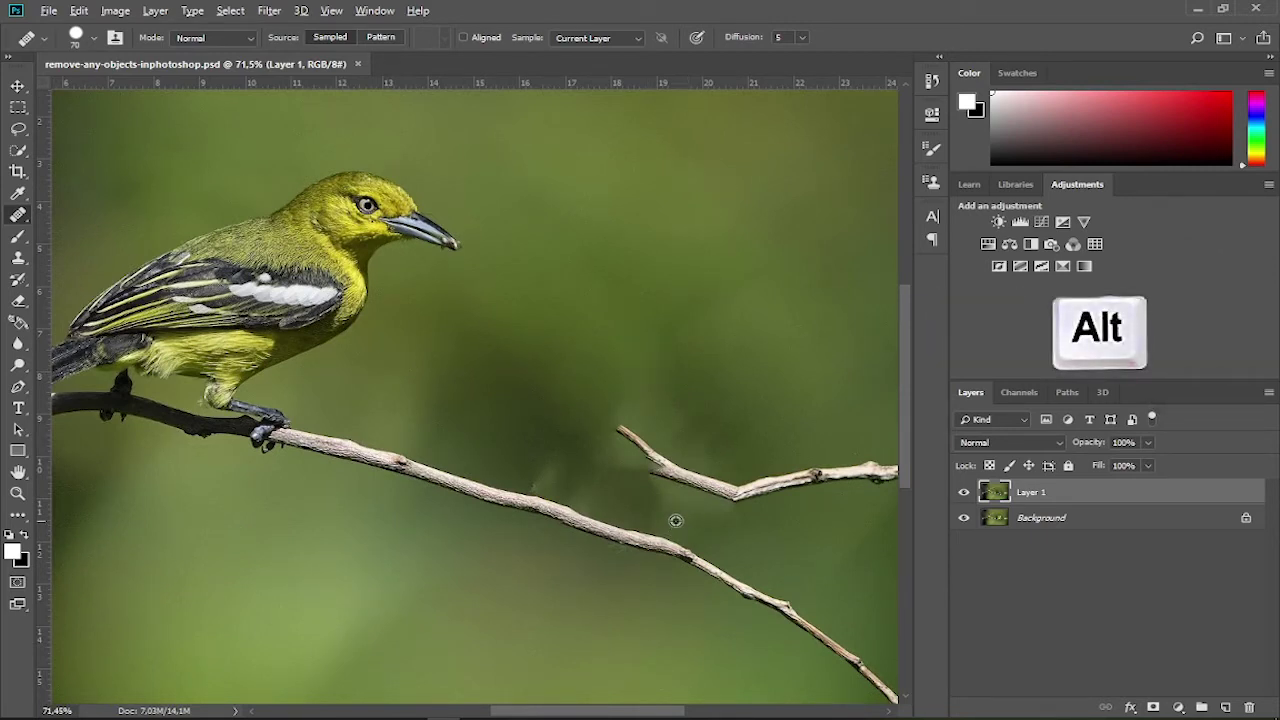
pyautogui.keyDown('alt'); pyautogui.click(453, 482); pyautogui.keyUp('alt')
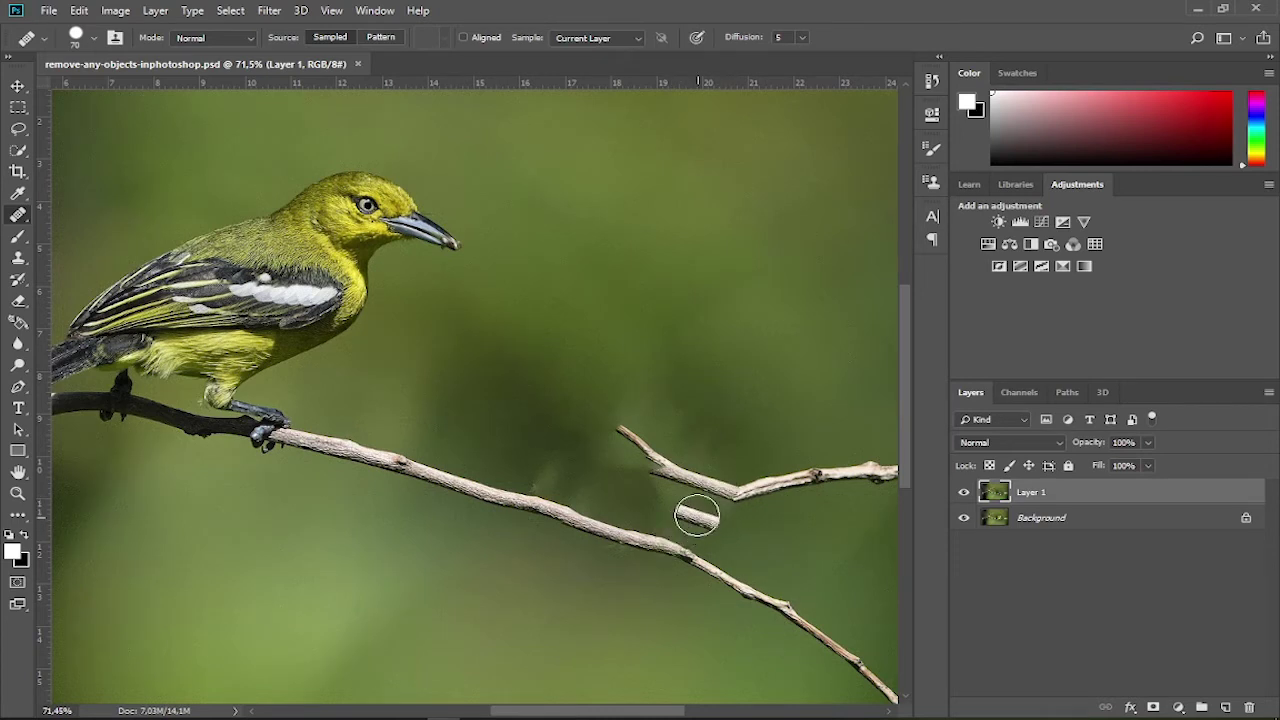
# Step: Open the Window menu listing available panels
pyautogui.click(375, 10)
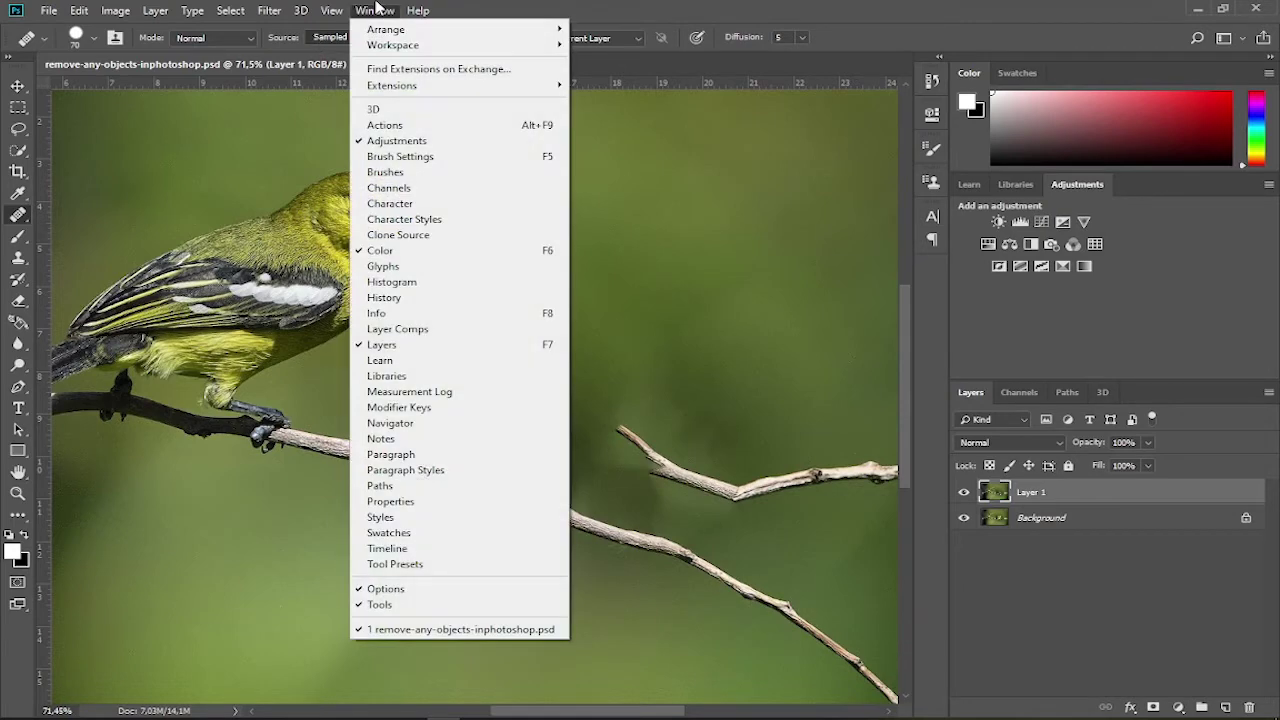
# Step: Set the Clone Source rotation angle to -50.6° to match the branch
pyautogui.click(405, 235)
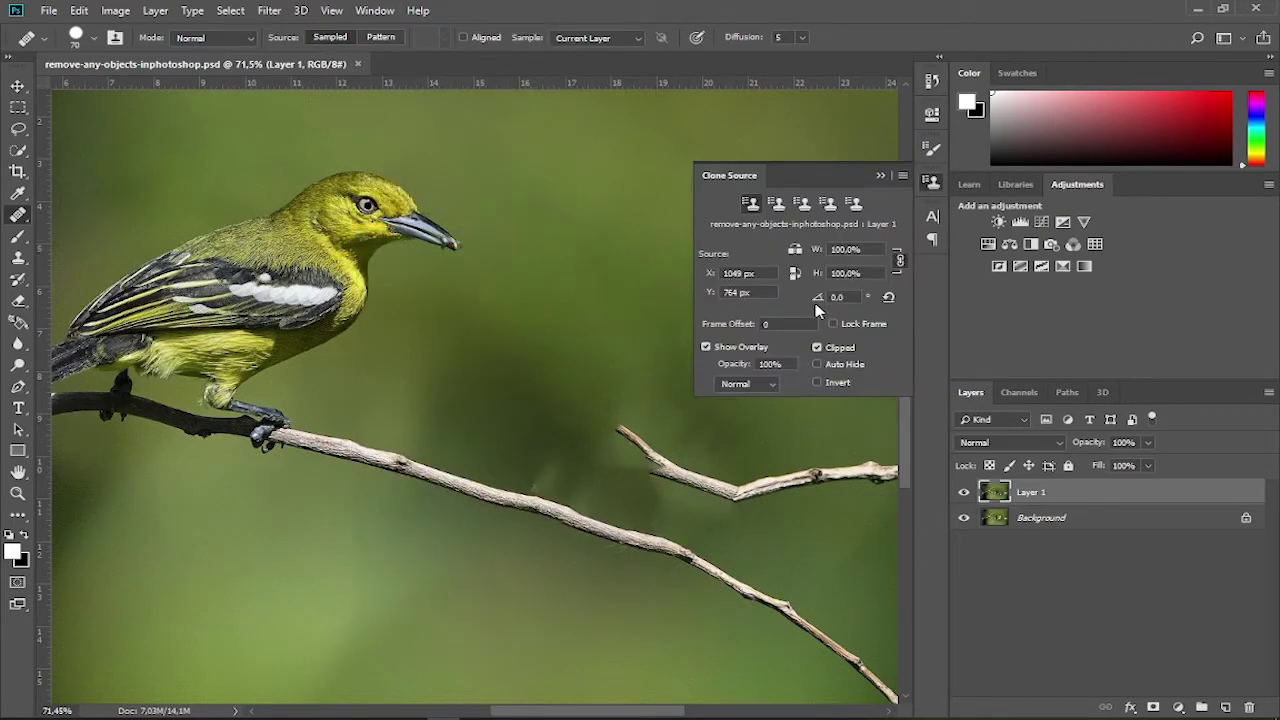
pyautogui.moveTo(818, 302); pyautogui.dragTo(737, 319)
pyautogui.moveTo(818, 297); pyautogui.dragTo(732, 305)
pyautogui.moveTo(818, 297); pyautogui.dragTo(706, 303)
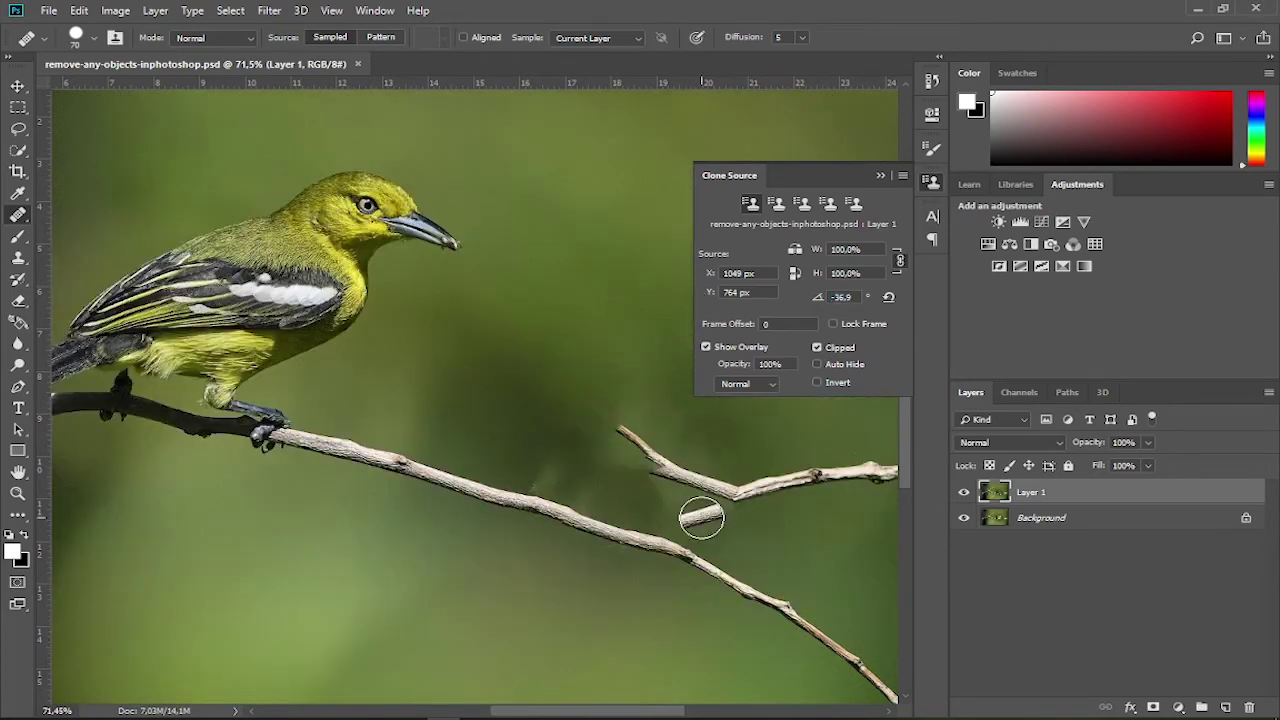
pyautogui.moveTo(818, 297); pyautogui.dragTo(749, 304)
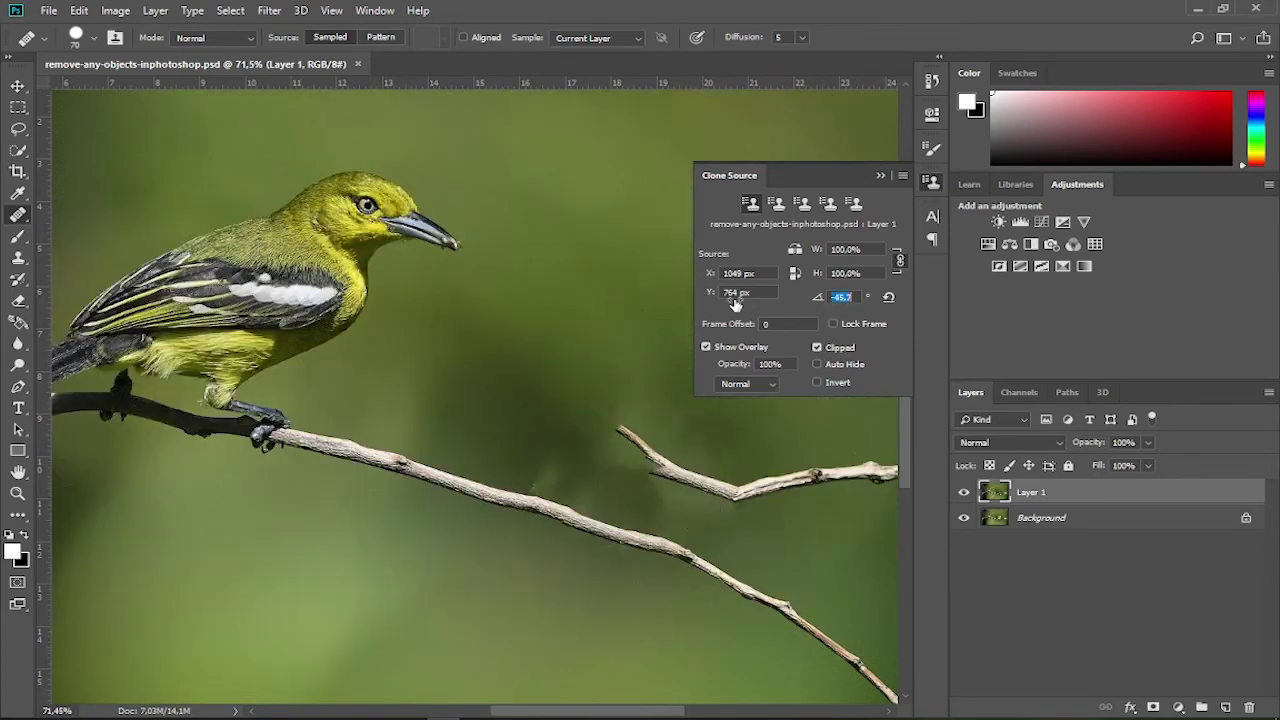
# Step: Paint cloned branch down-left so the upper branch rejoins the lower one
pyautogui.click(726, 506)
pyautogui.moveTo(726, 506); pyautogui.dragTo(680, 523)
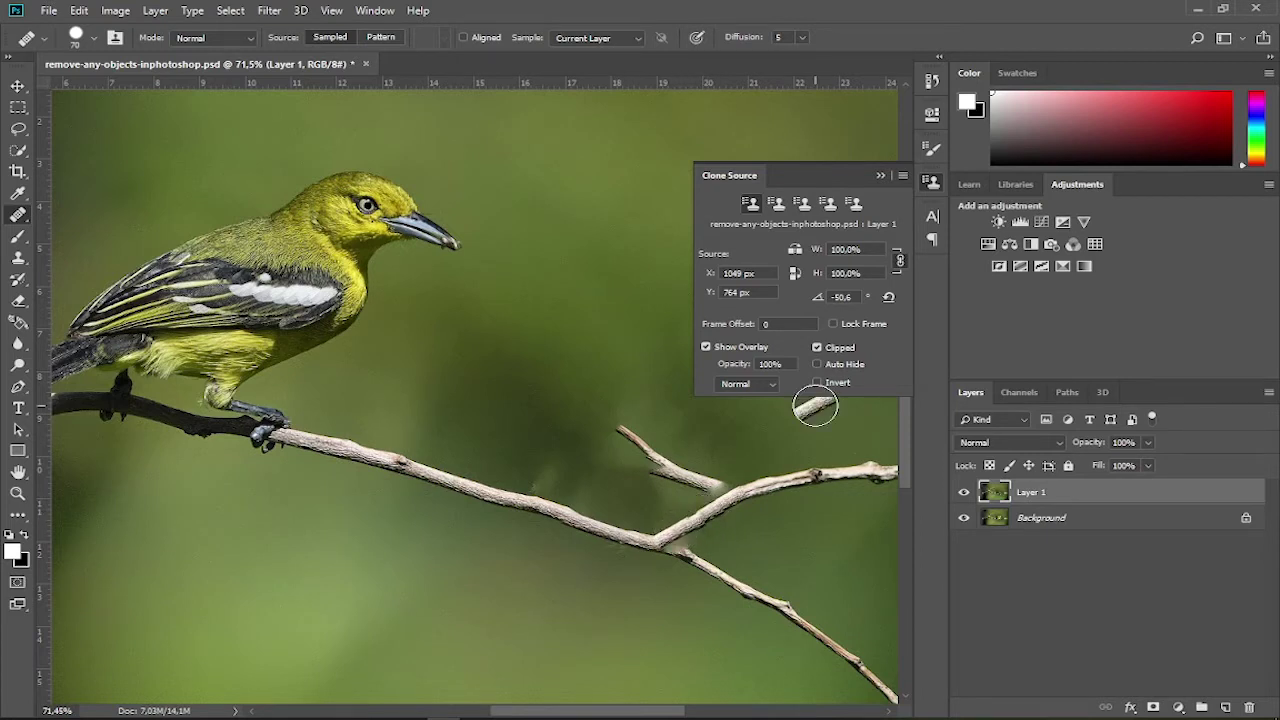
pyautogui.click(879, 177)
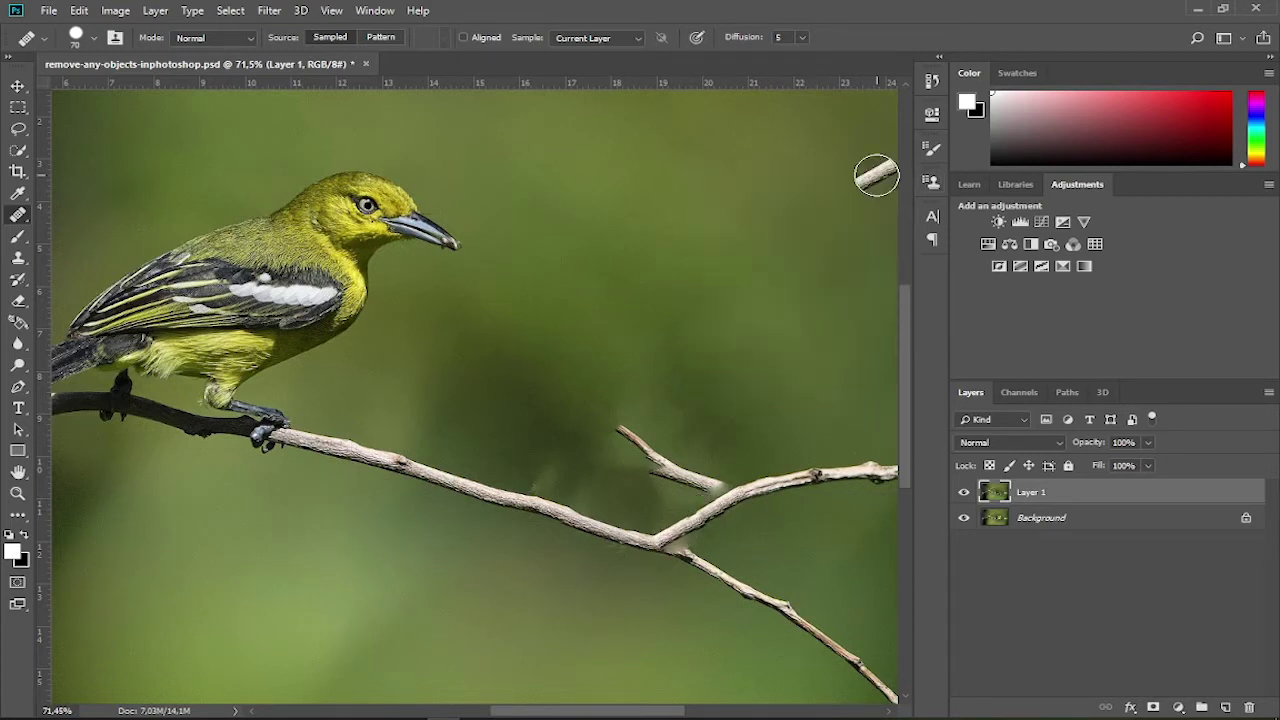
pyautogui.moveTo(625, 476); pyautogui.dragTo(645, 478)
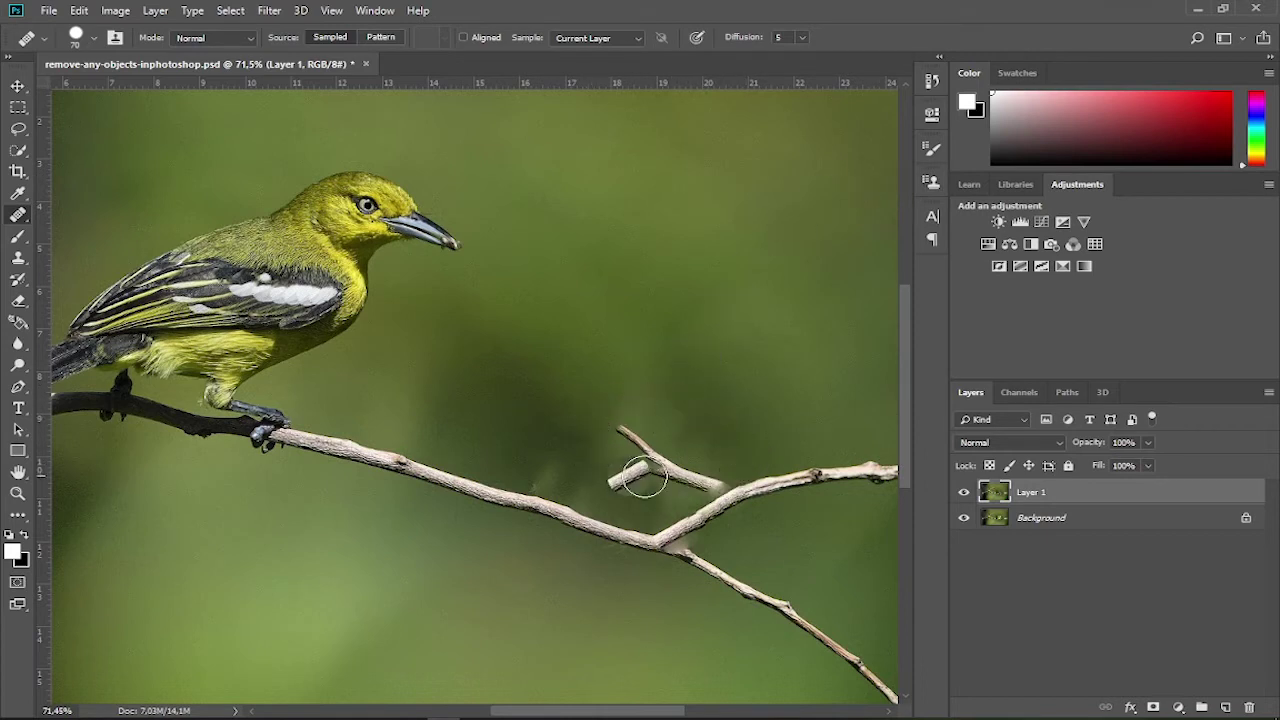
# Step: Lasso the small stray twig above the right-hand branch
pyautogui.rightClick(18, 129)
pyautogui.click(75, 127)
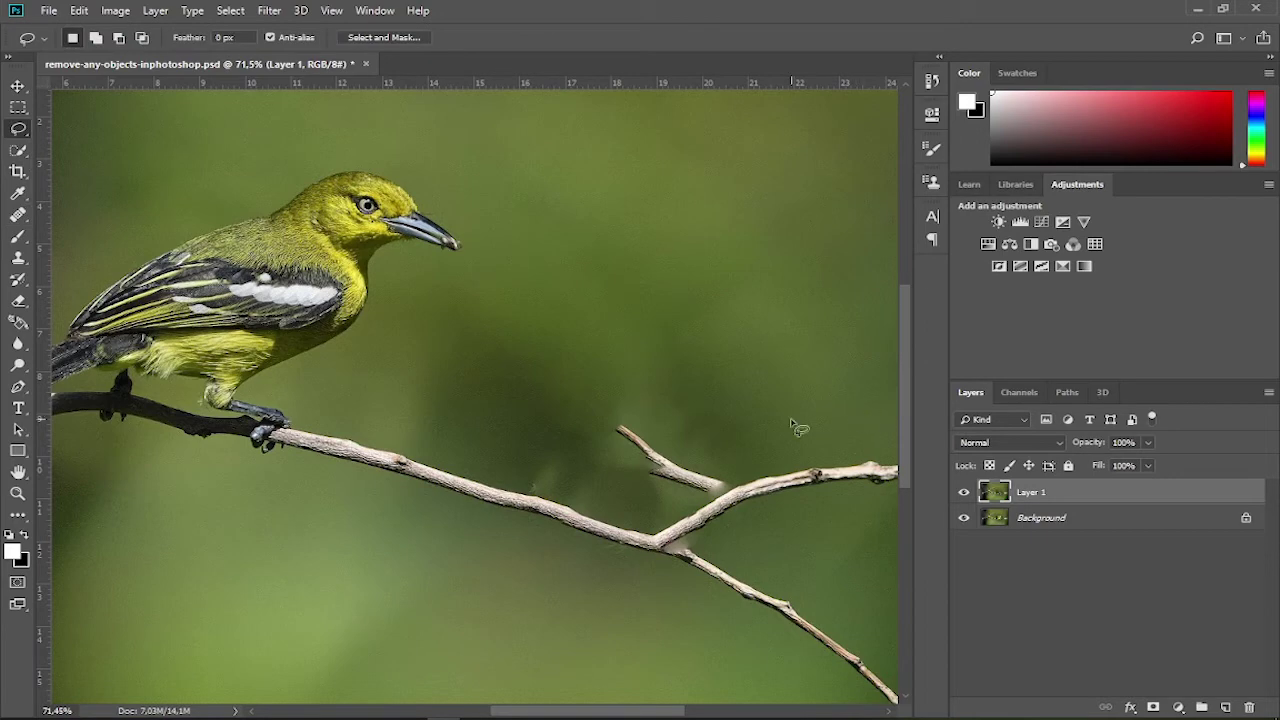
pyautogui.moveTo(733, 476); pyautogui.dragTo(739, 486)
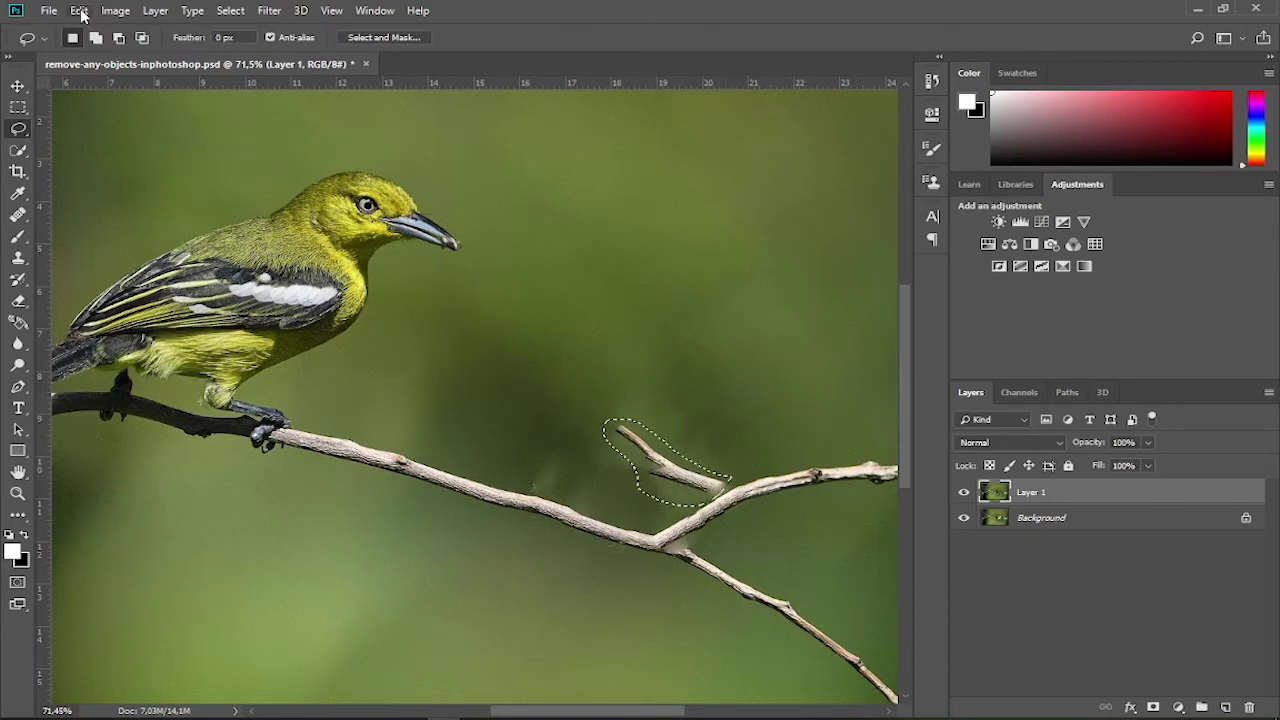
# Step: Content-Aware fill the twig selection, then deselect
pyautogui.click(79, 11)
pyautogui.click(90, 268)
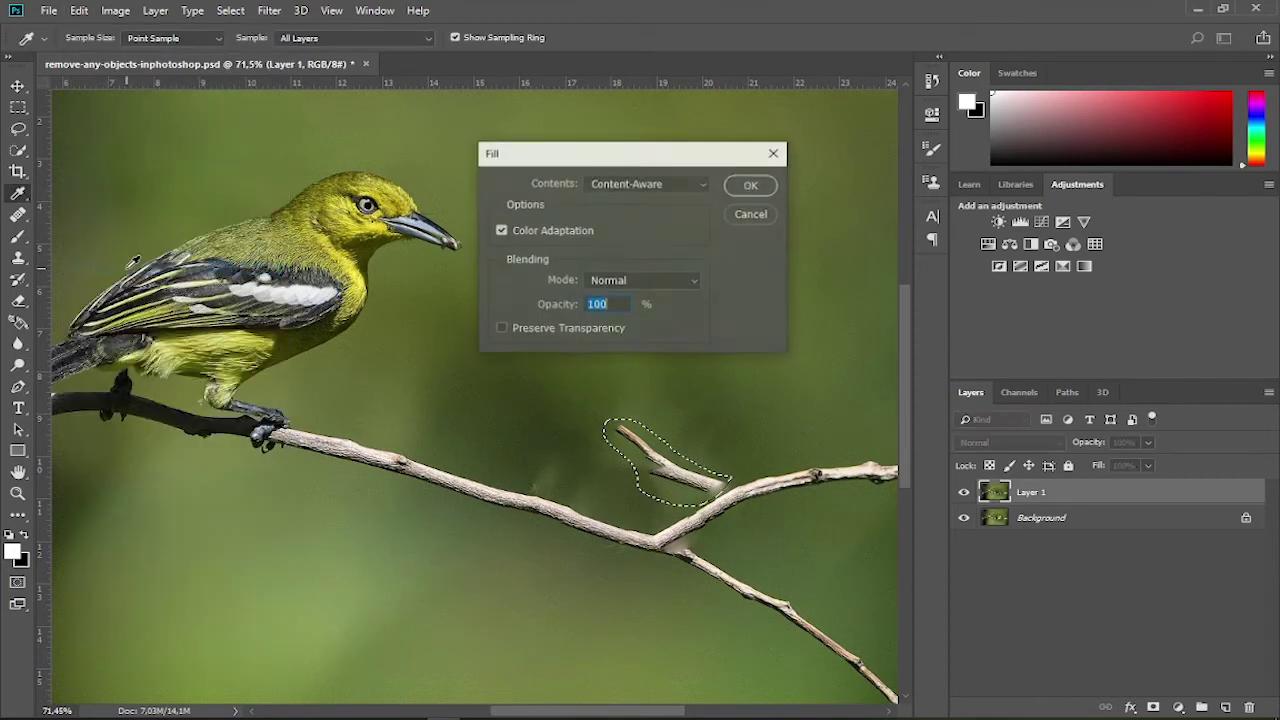
pyautogui.click(666, 187)
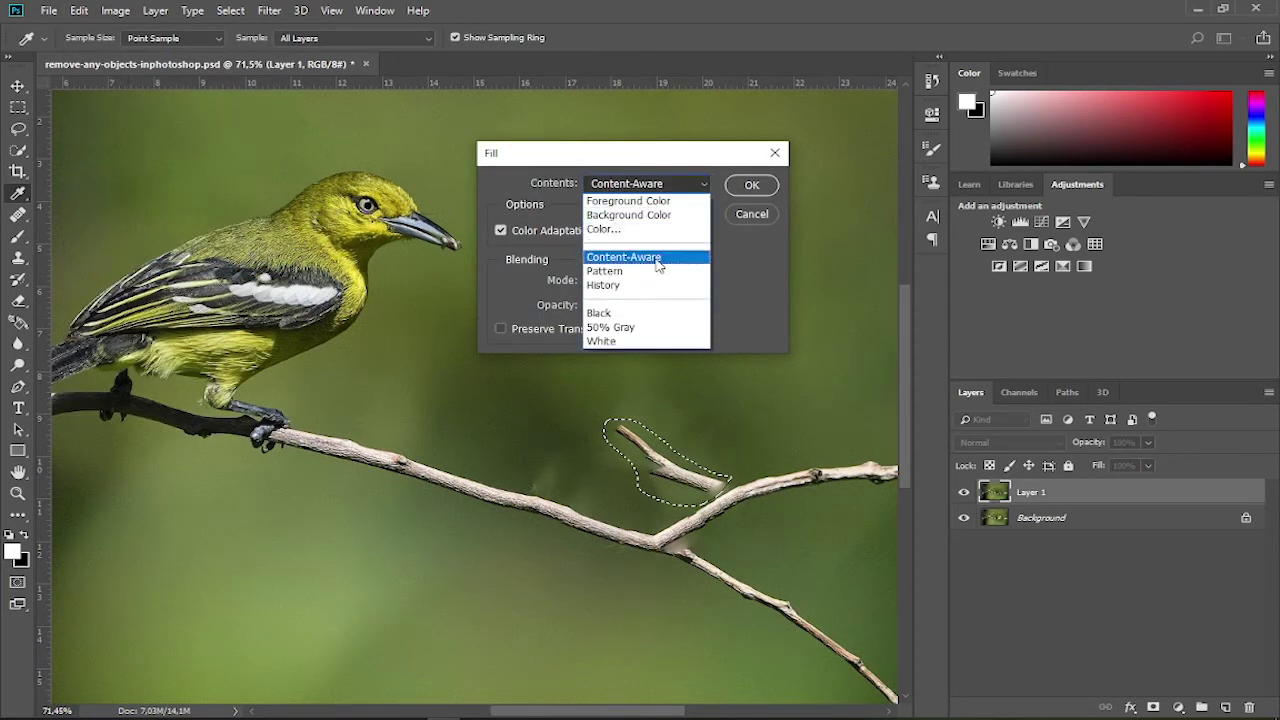
pyautogui.click(651, 257)
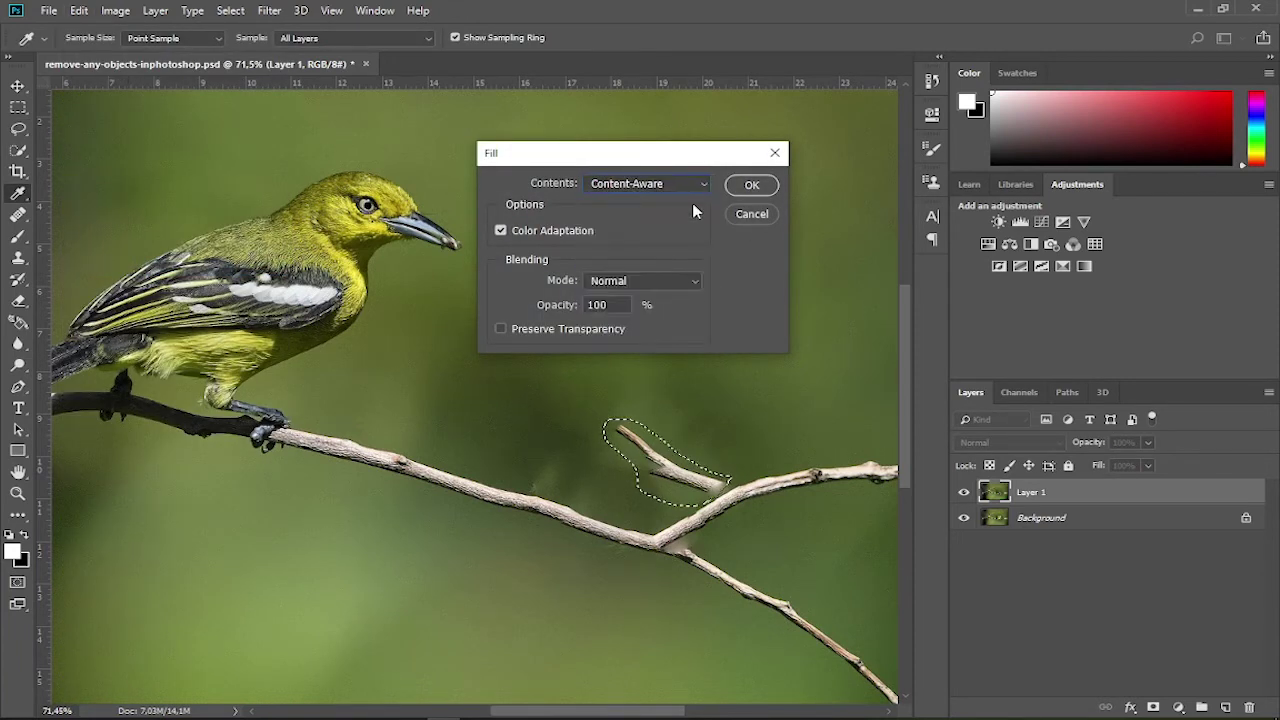
pyautogui.click(753, 189)
pyautogui.hotkey('ctrl', 'd')
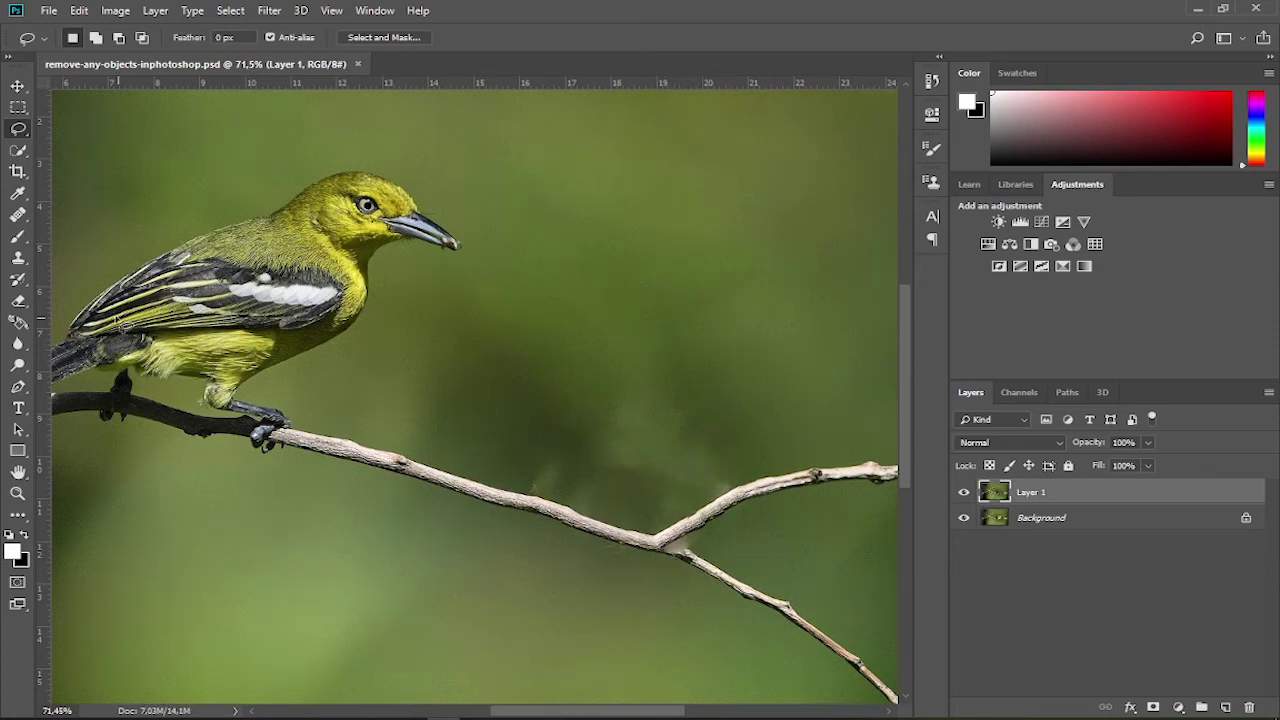
# Step: Spot-heal the blemishes at the branch fork with a smaller brush
pyautogui.click(26, 220)
pyautogui.click(90, 215)
pyautogui.press(']')
pyautogui.press('[')
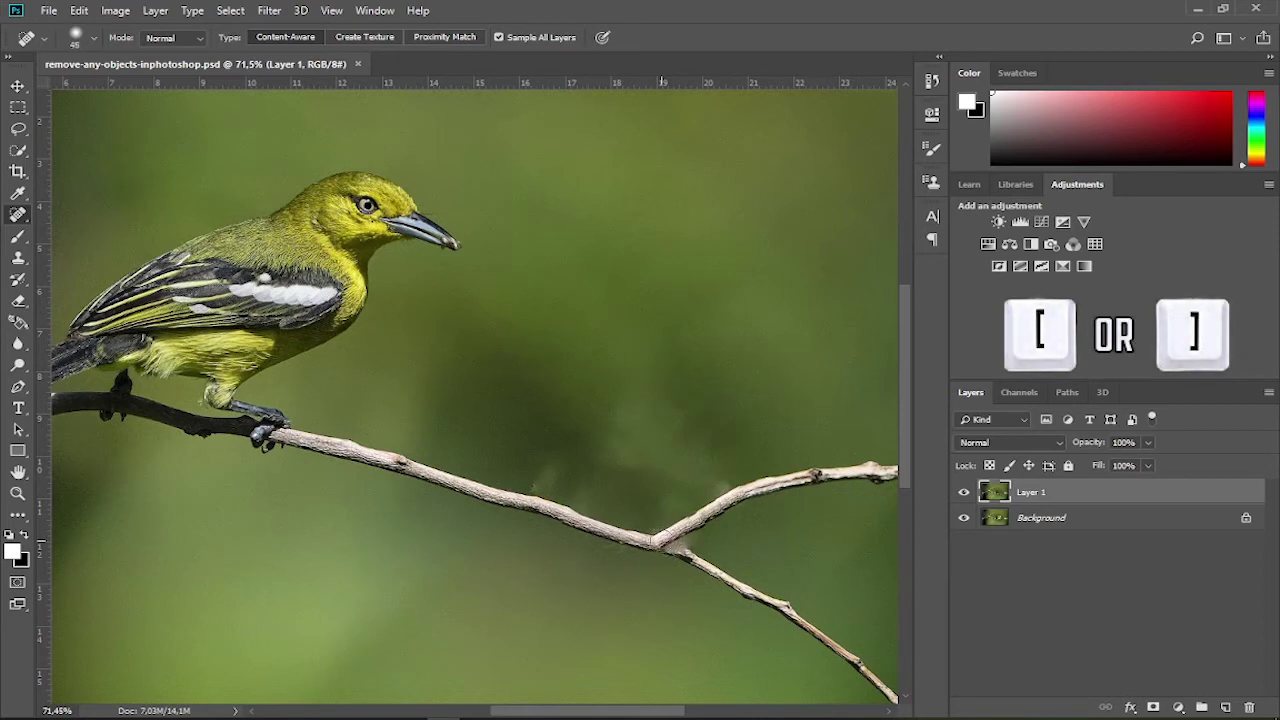
pyautogui.click(667, 548)
pyautogui.press('[')
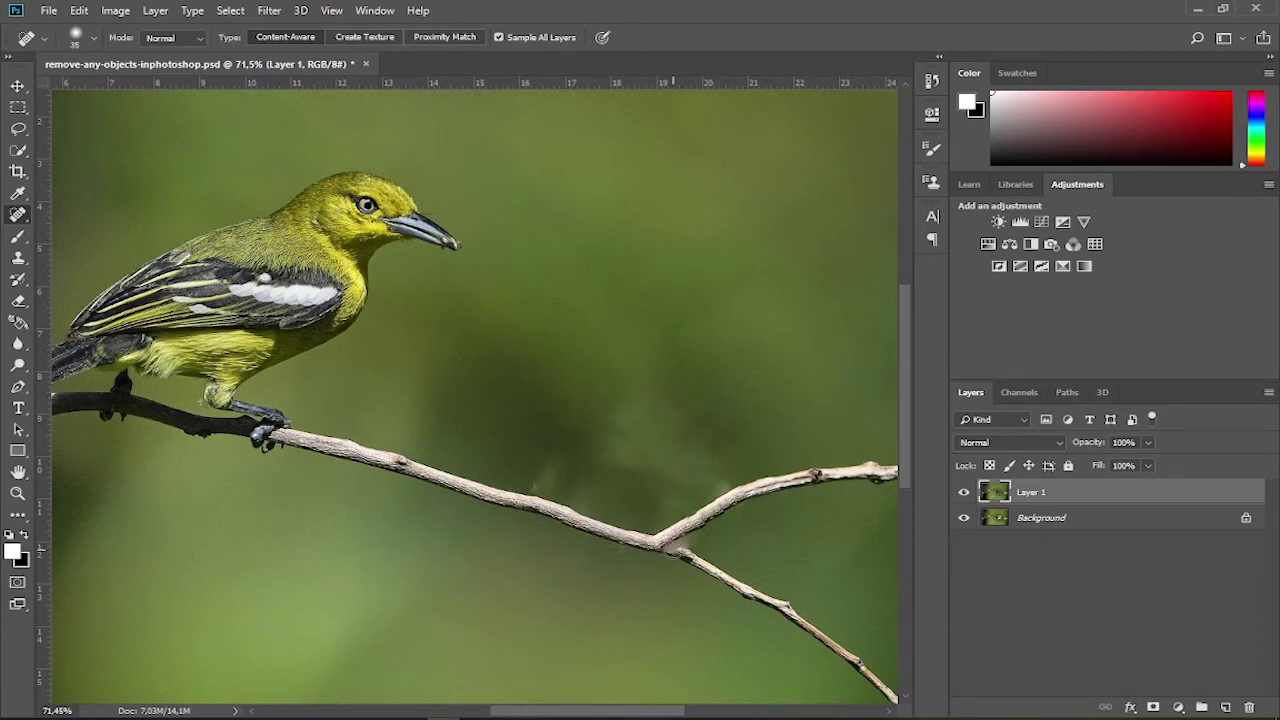
pyautogui.click(668, 550)
# Step: Heal the knots on the upper branch and fork, then save remove-any-objects-inphotoshop.psd
pyautogui.moveTo(737, 494)
pyautogui.mouseDown()
pyautogui.moveTo(778, 484)
pyautogui.moveTo(726, 506)
pyautogui.mouseUp()
pyautogui.moveTo(664, 540); pyautogui.dragTo(700, 562)
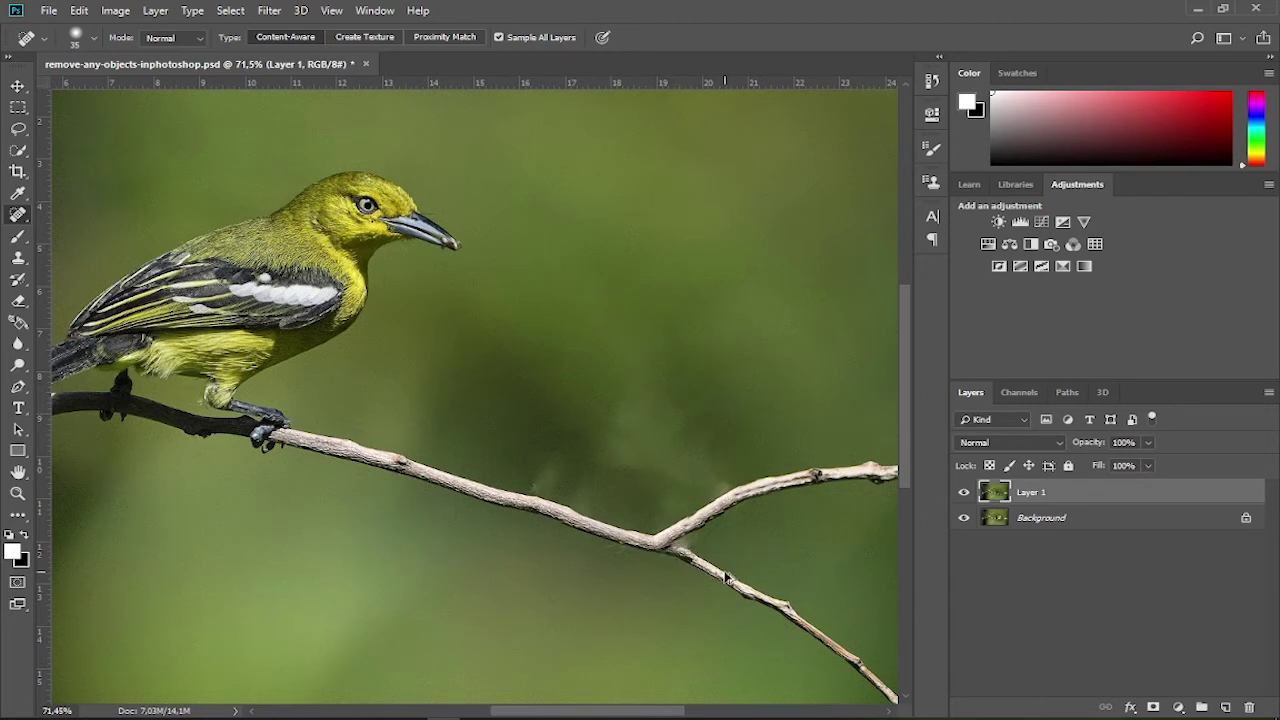
pyautogui.hotkey('ctrl', 's')
pyautogui.rightClick(18, 214)
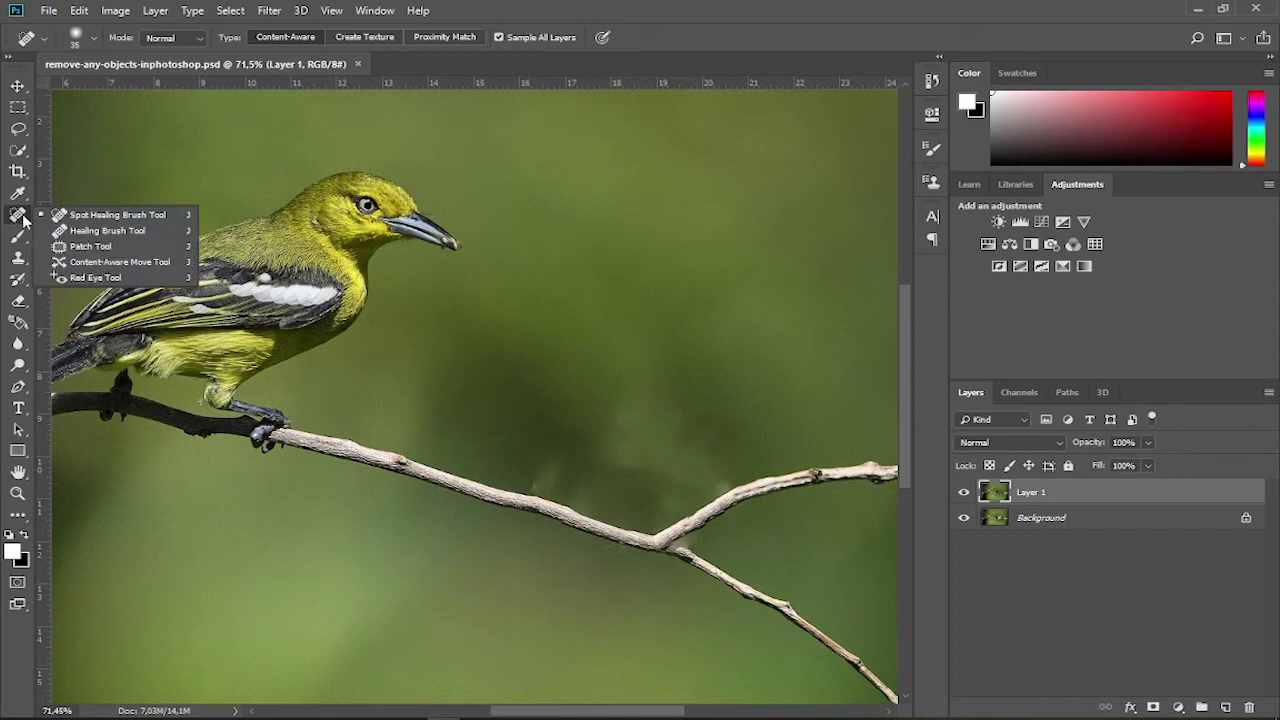
# Step: Sample the branch with the Healing Brush and set the Clone Source angle and 86% scale
pyautogui.click(100, 232)
pyautogui.keyDown('alt'); pyautogui.click(745, 497); pyautogui.keyUp('alt')
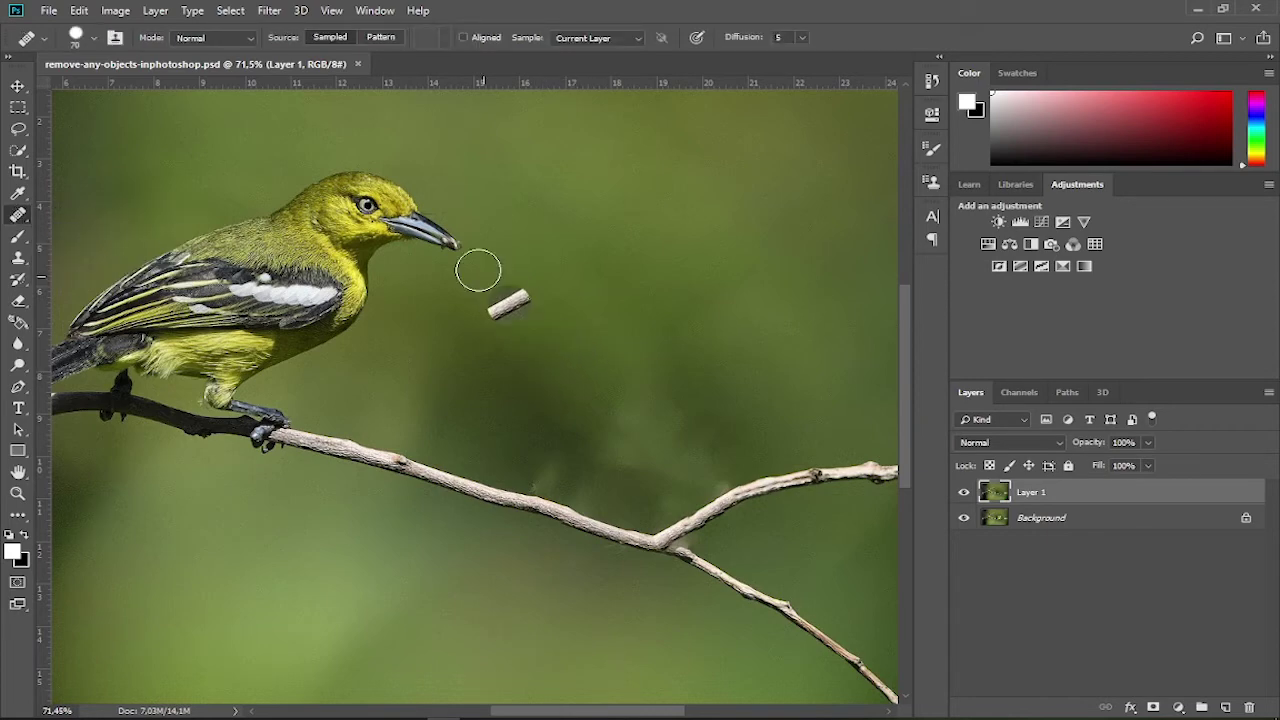
pyautogui.click(376, 11)
pyautogui.click(398, 234)
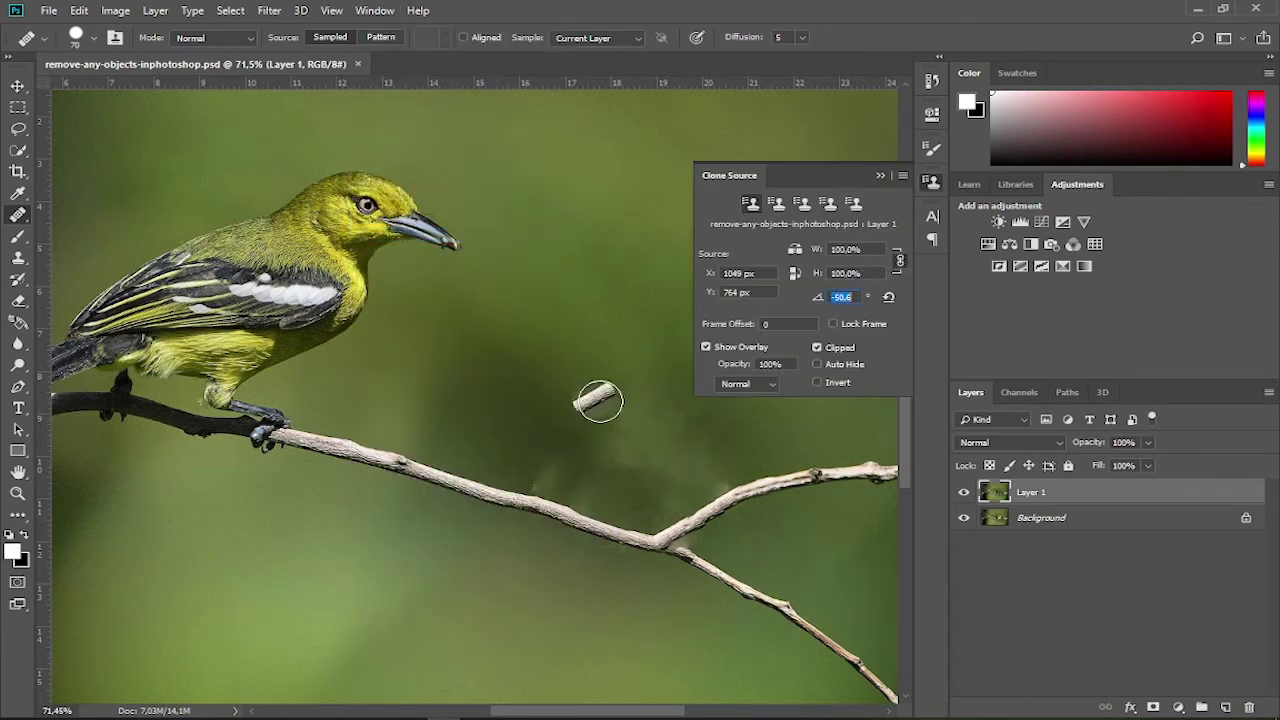
pyautogui.moveTo(818, 298)
pyautogui.mouseDown()
pyautogui.moveTo(866, 305)
pyautogui.moveTo(845, 303)
pyautogui.mouseUp()
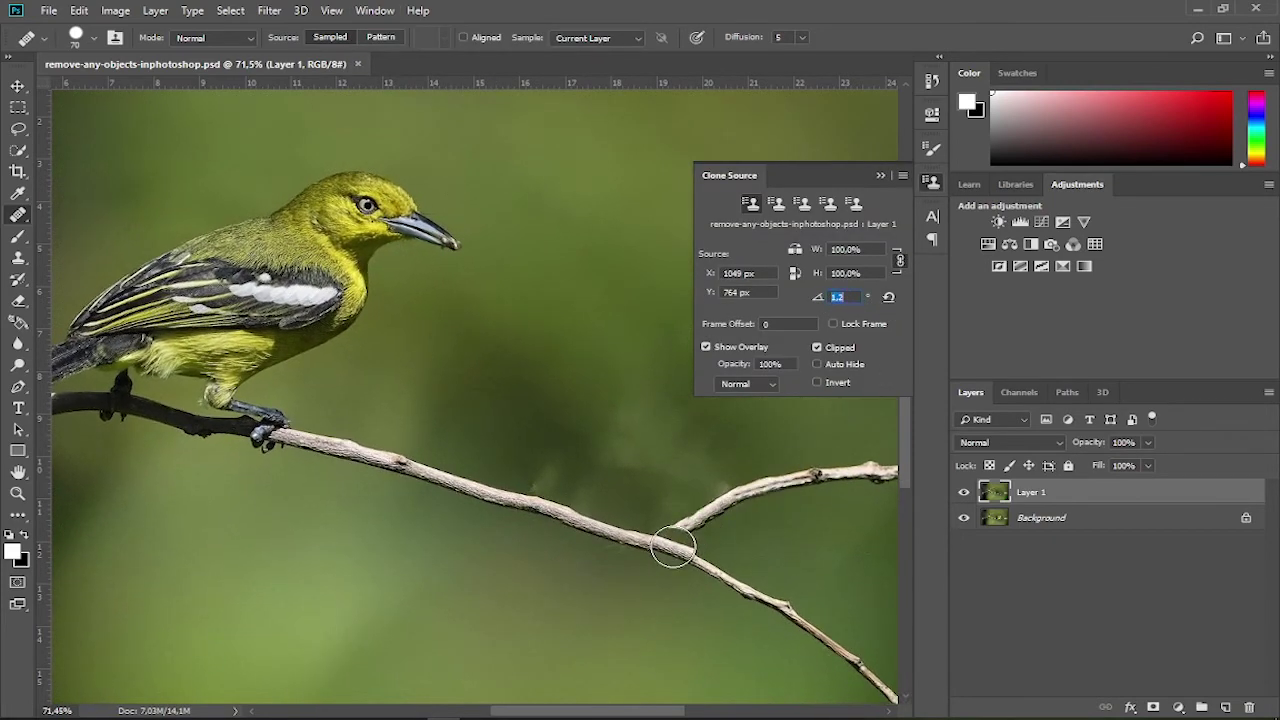
pyautogui.moveTo(816, 249); pyautogui.dragTo(805, 252)
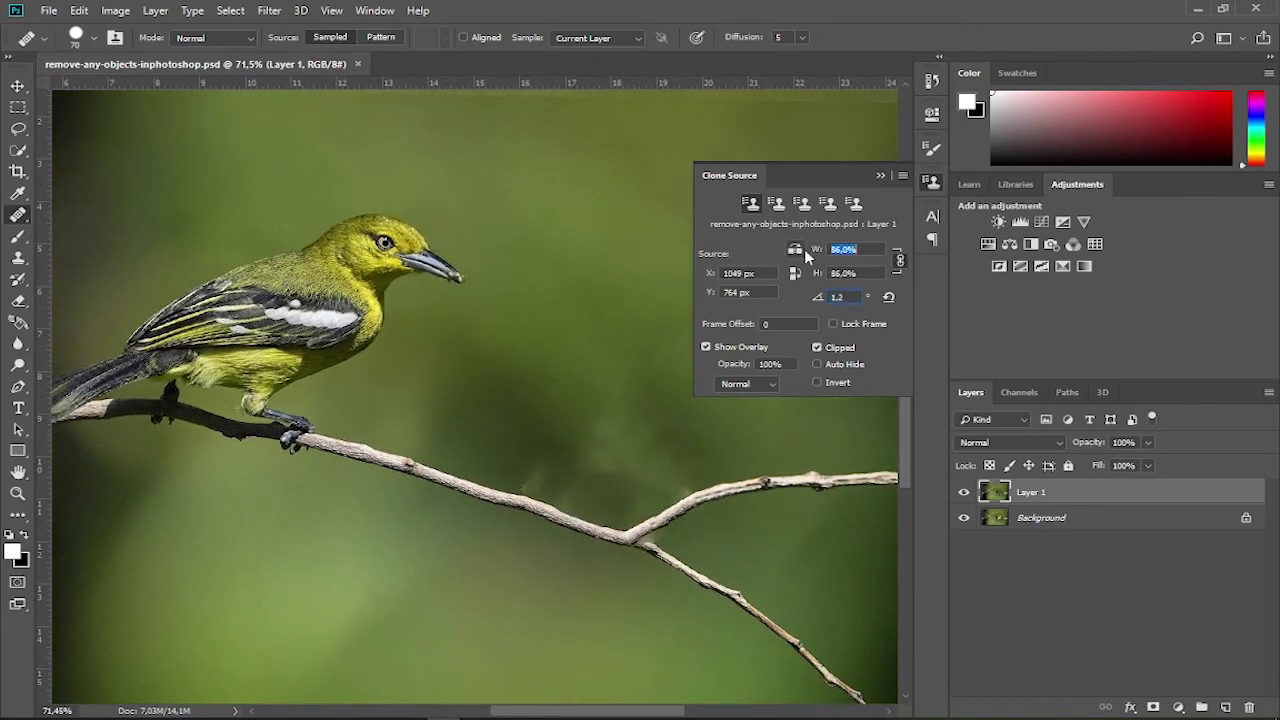
pyautogui.press('Tab')
# Step: Paint sampled branch texture over the joint where the two branches meet
pyautogui.click(669, 552)
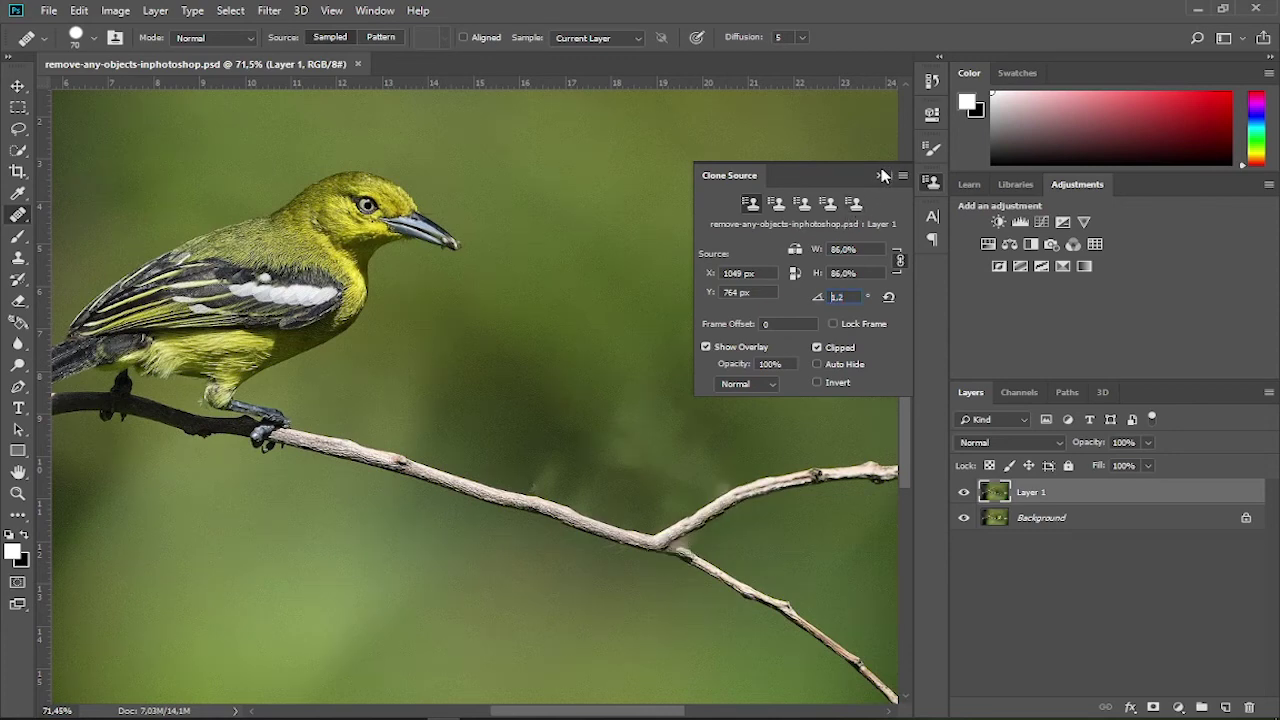
pyautogui.click(880, 176)
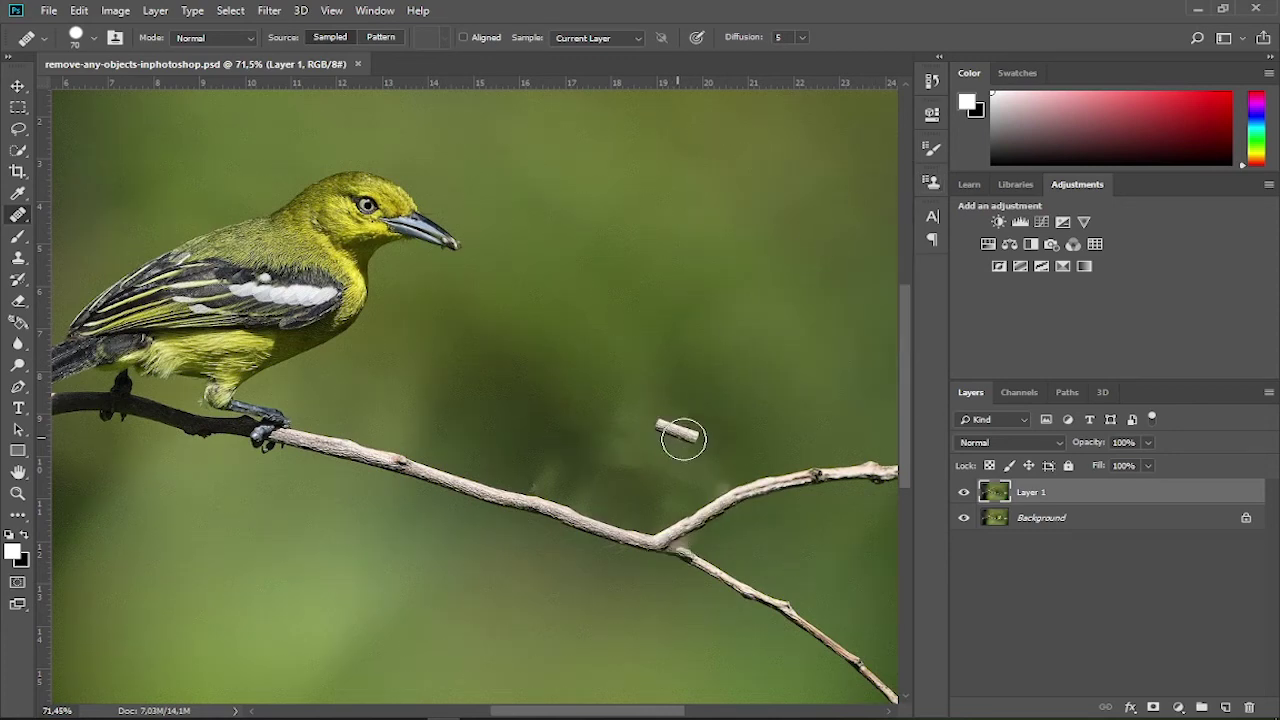
pyautogui.click(688, 538)
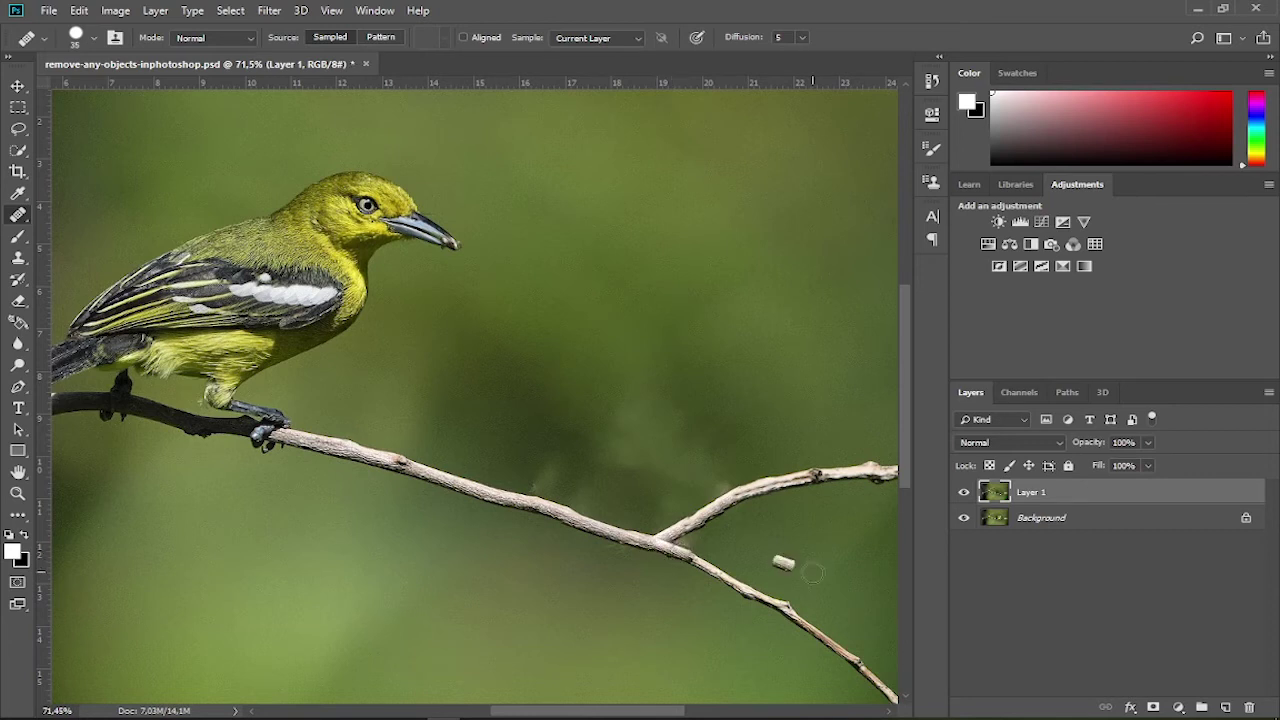
# Step: With the Patch Tool, replace a blotchy area near the branch with clean background
pyautogui.rightClick(24, 215)
pyautogui.click(78, 219)
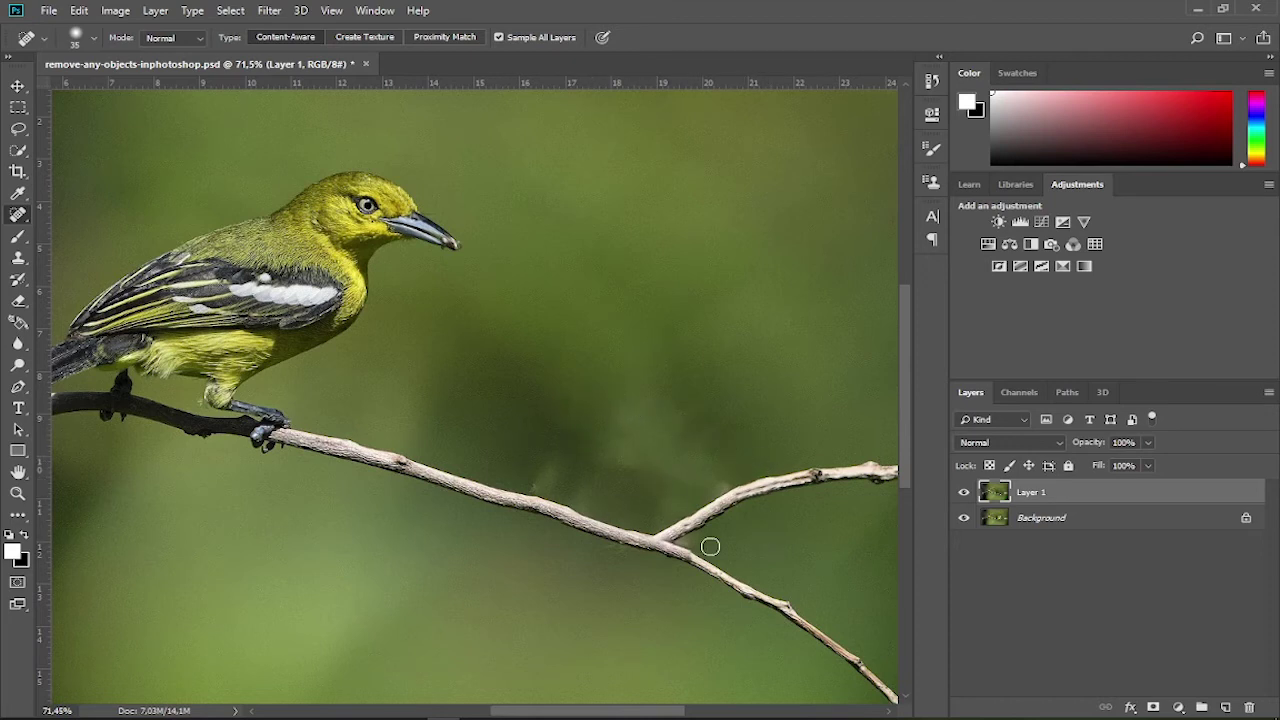
pyautogui.hotkey('shift', 'j')
pyautogui.hotkey('shift', 'j')
pyautogui.click(18, 215)
pyautogui.click(62, 250)
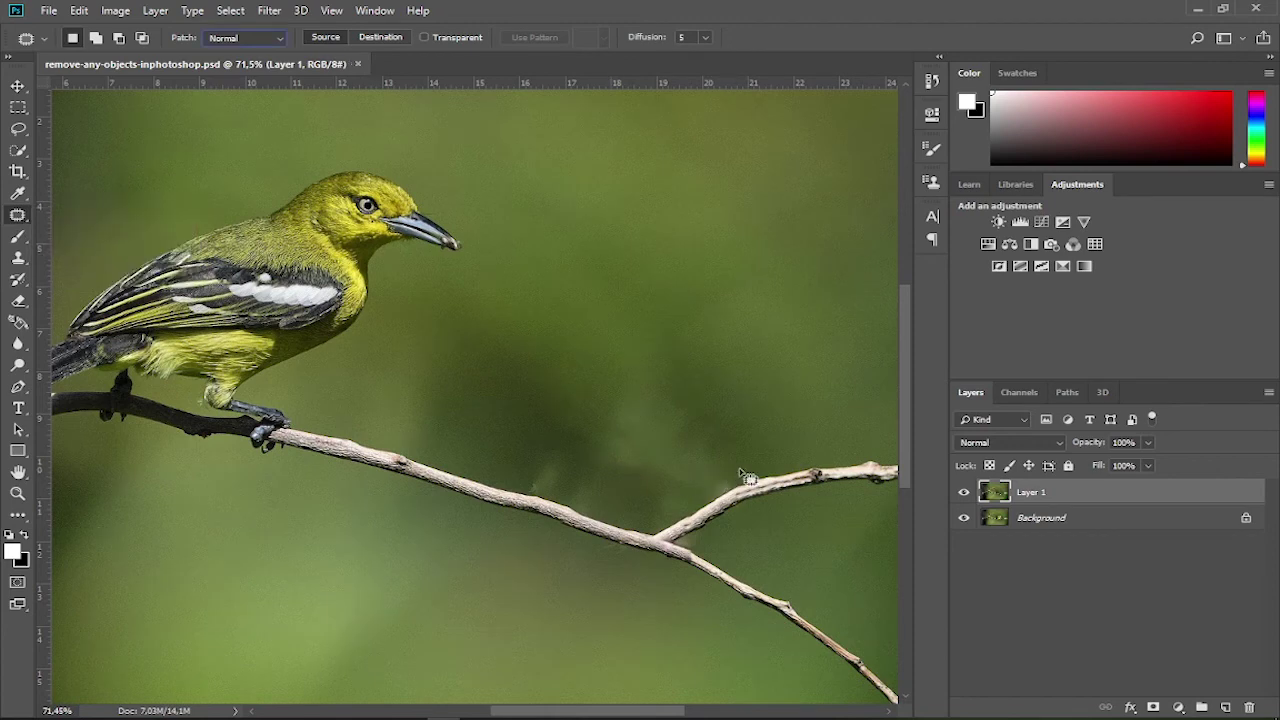
pyautogui.moveTo(740, 468)
pyautogui.mouseDown()
pyautogui.moveTo(592, 466)
pyautogui.moveTo(738, 467)
pyautogui.mouseUp()
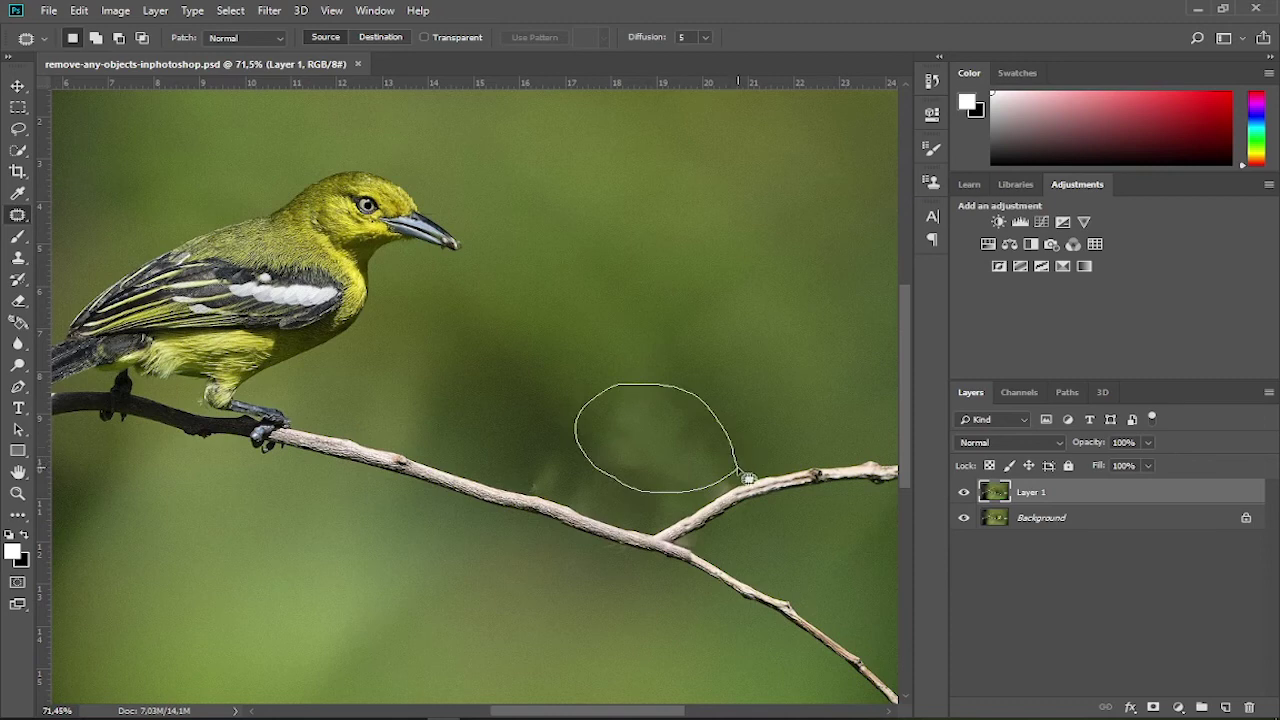
pyautogui.moveTo(666, 435); pyautogui.dragTo(586, 320)
pyautogui.hotkey('ctrl', 'd')
# Step: Set Patch to Content-Aware and patch more blotchy areas along the branch and fork
pyautogui.moveTo(518, 474)
pyautogui.mouseDown()
pyautogui.moveTo(590, 482)
pyautogui.moveTo(522, 482)
pyautogui.moveTo(534, 428)
pyautogui.mouseUp()
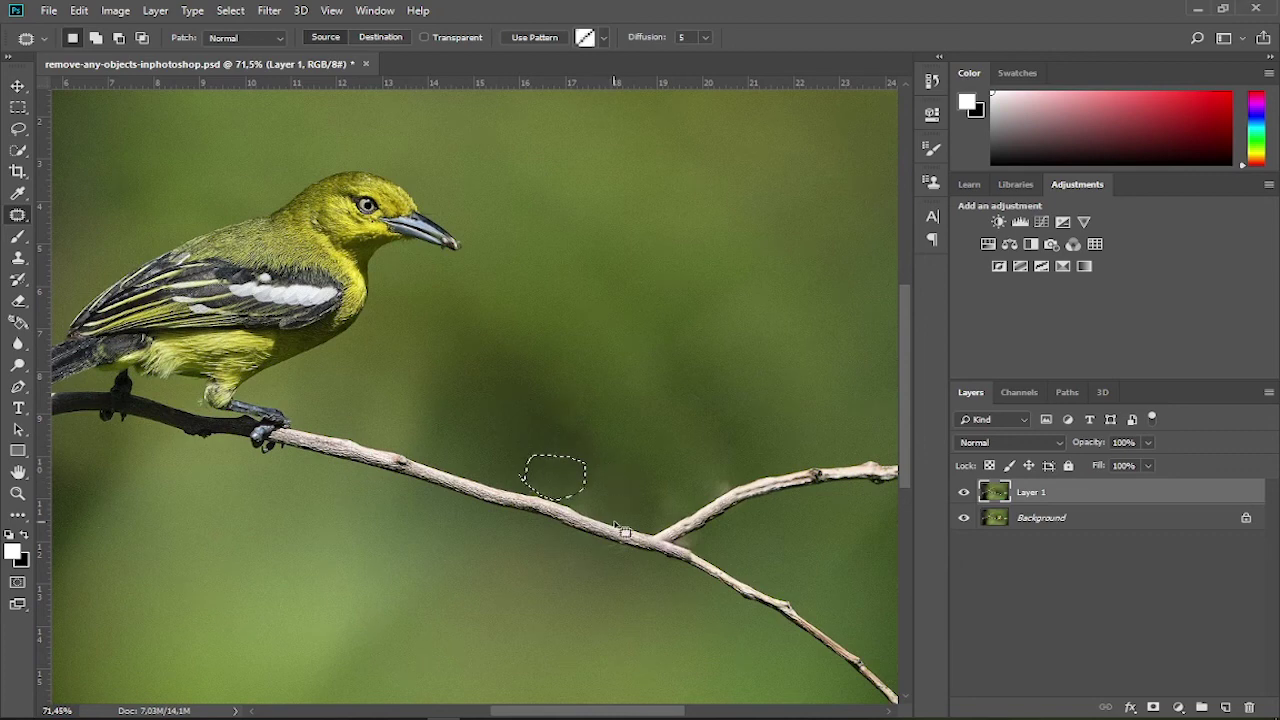
pyautogui.hotkey('ctrl', 'd')
pyautogui.moveTo(702, 492); pyautogui.dragTo(736, 488)
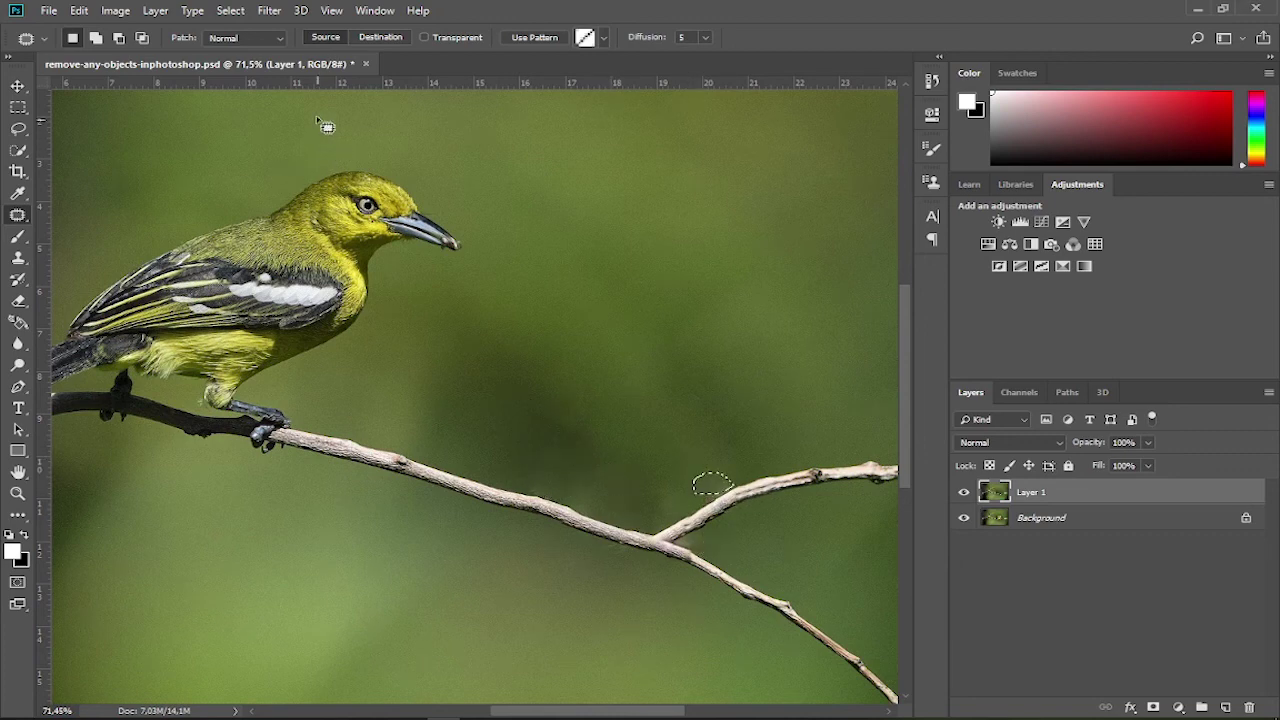
pyautogui.click(268, 40)
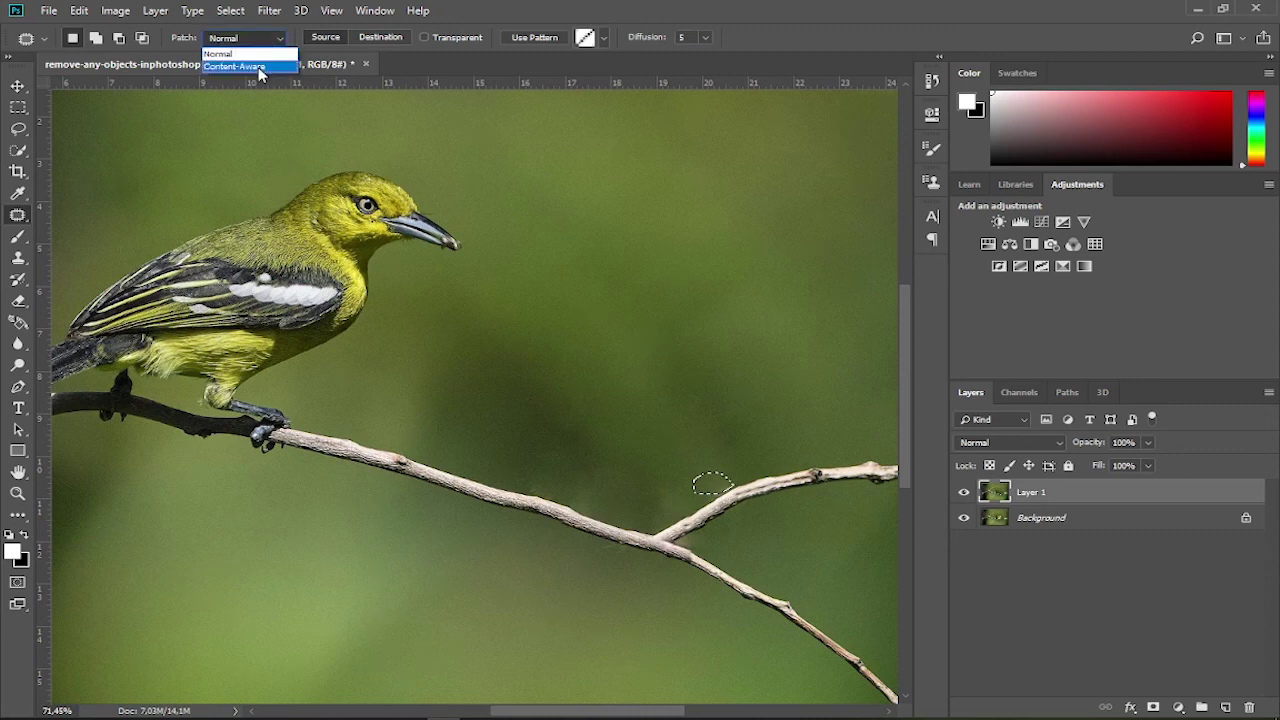
pyautogui.click(257, 66)
pyautogui.moveTo(709, 487); pyautogui.dragTo(678, 452)
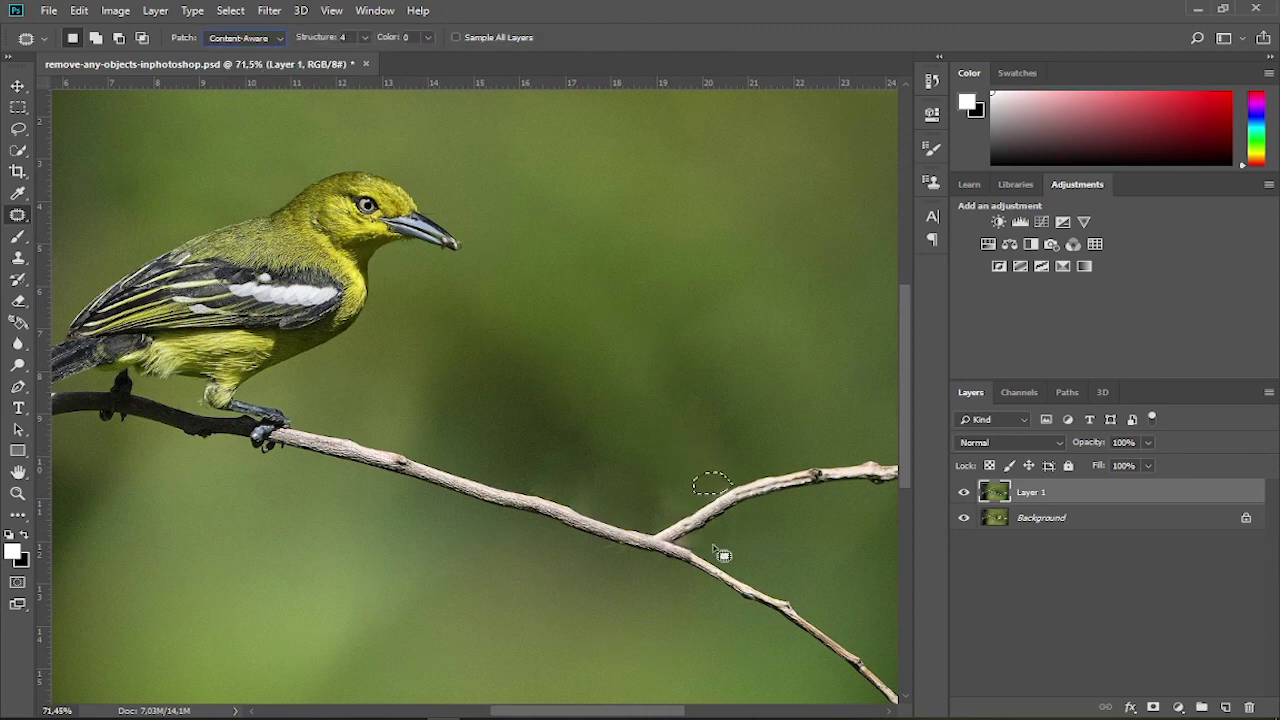
pyautogui.moveTo(714, 543); pyautogui.dragTo(724, 549)
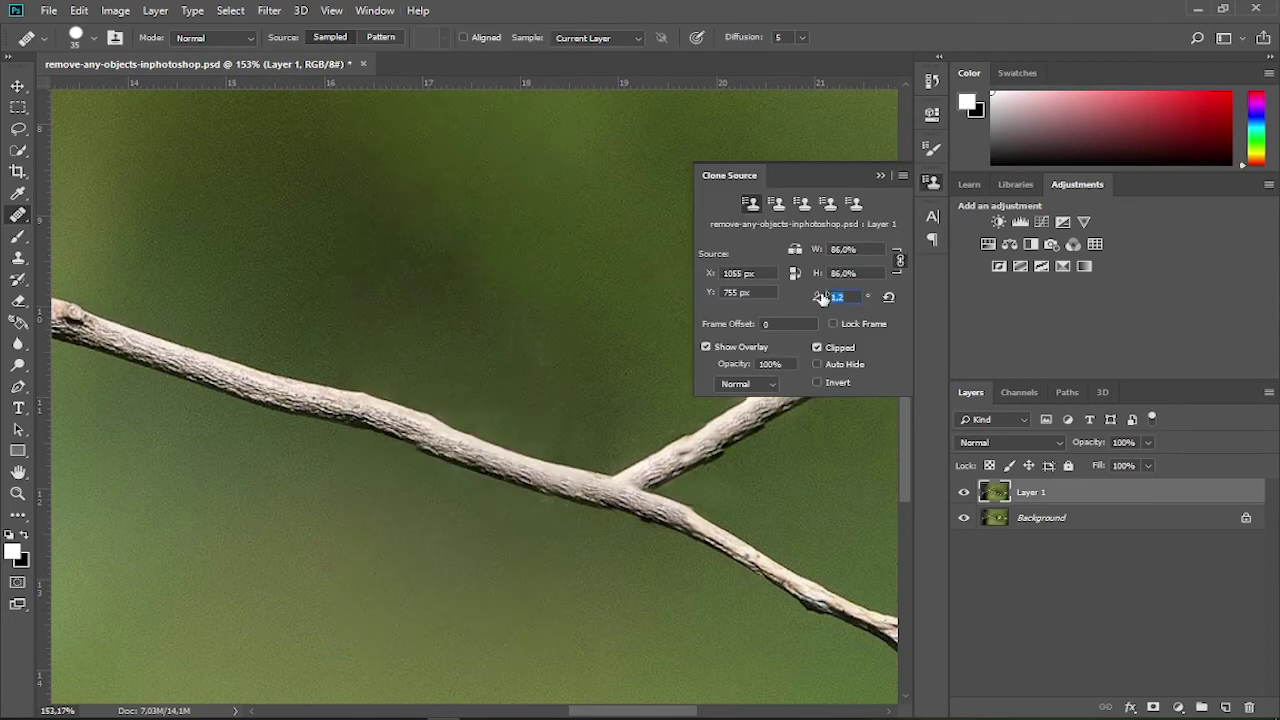
# Step: Zoom out to the whole photo and toggle Layer 1 off and on for a before/after comparison
pyautogui.moveTo(821, 297); pyautogui.dragTo(840, 297)
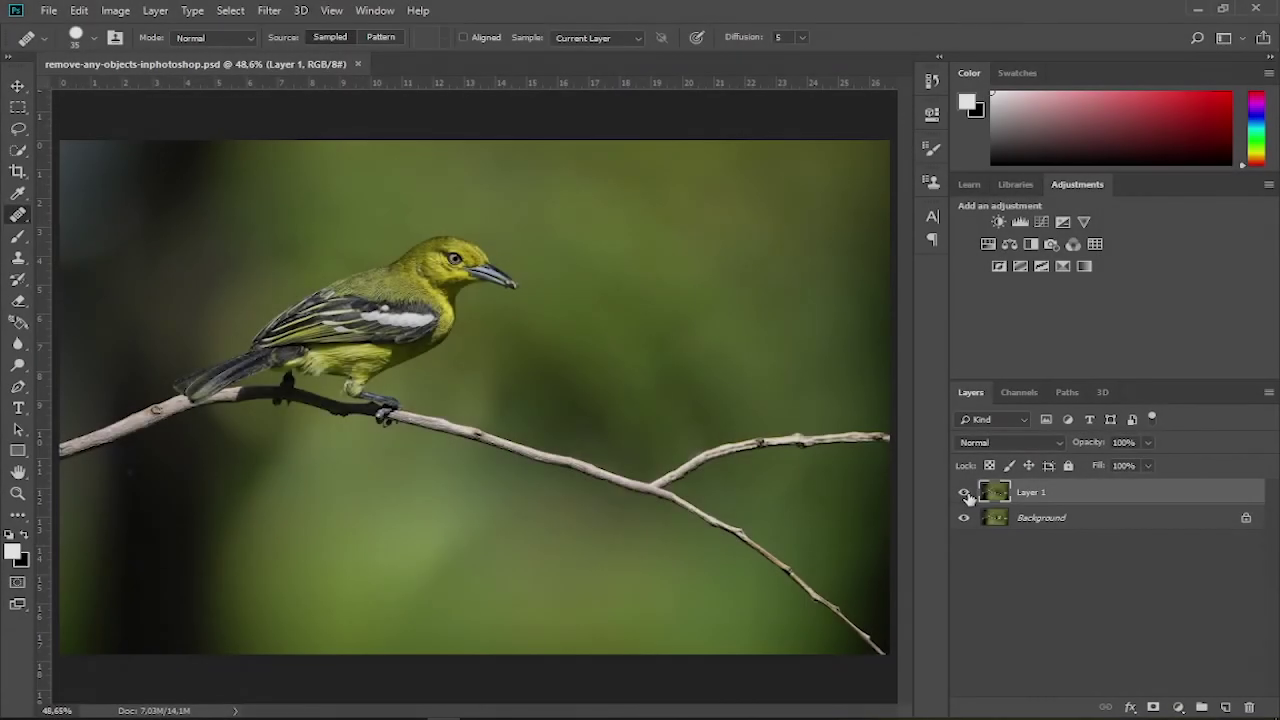
pyautogui.click(965, 493)
pyautogui.click(965, 493)
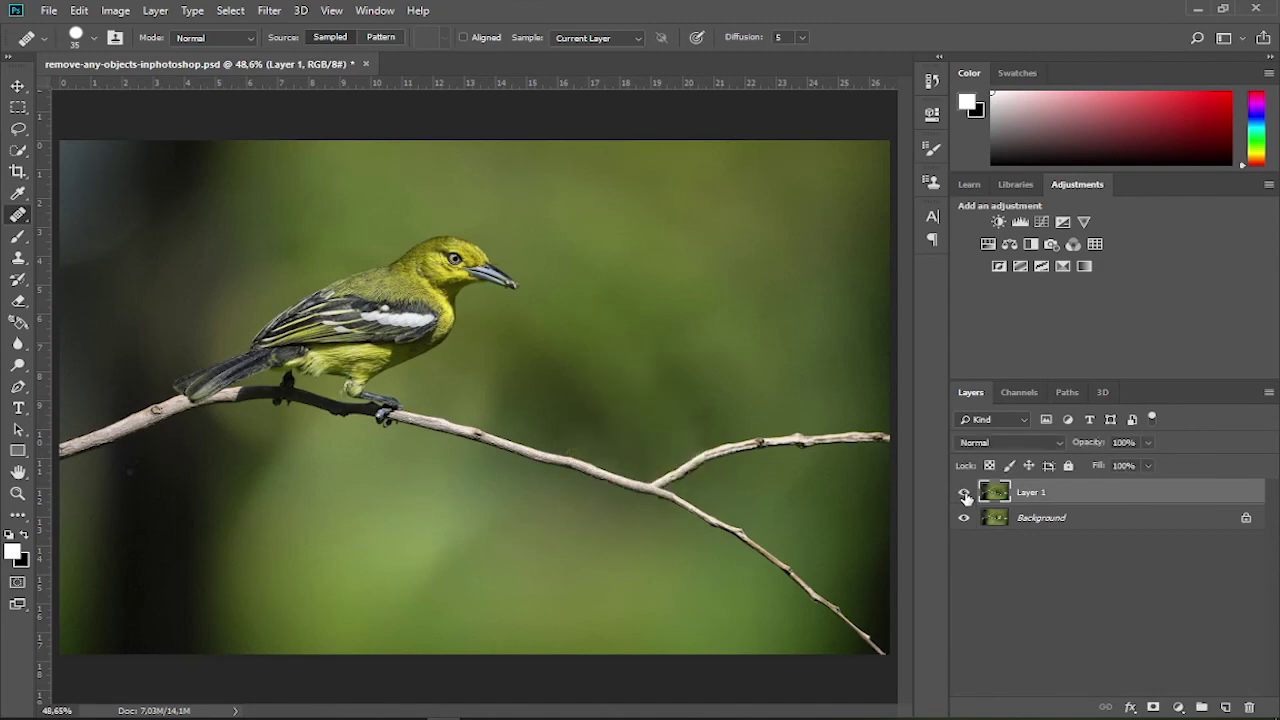